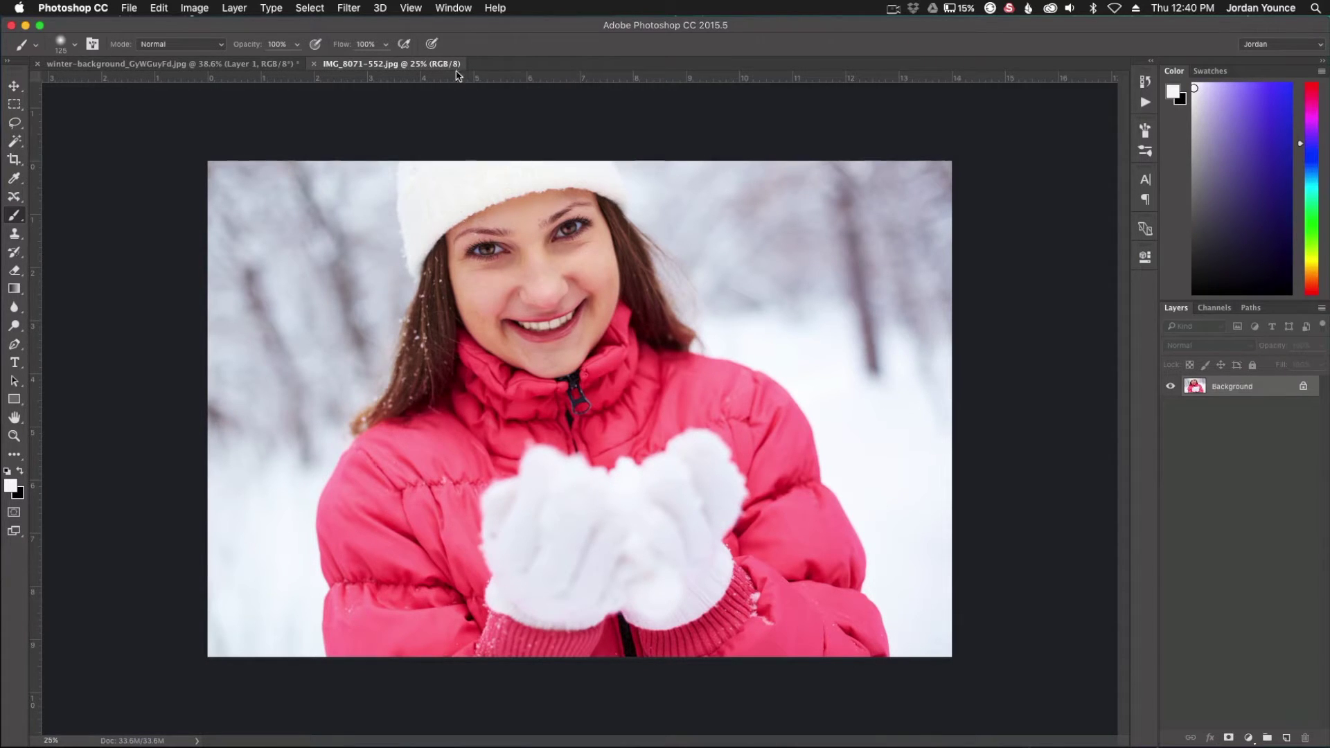
# On the IMG_8071-552.jpg portrait, open the Window menu to find the Actions panel.
pyautogui.click(447, 8)
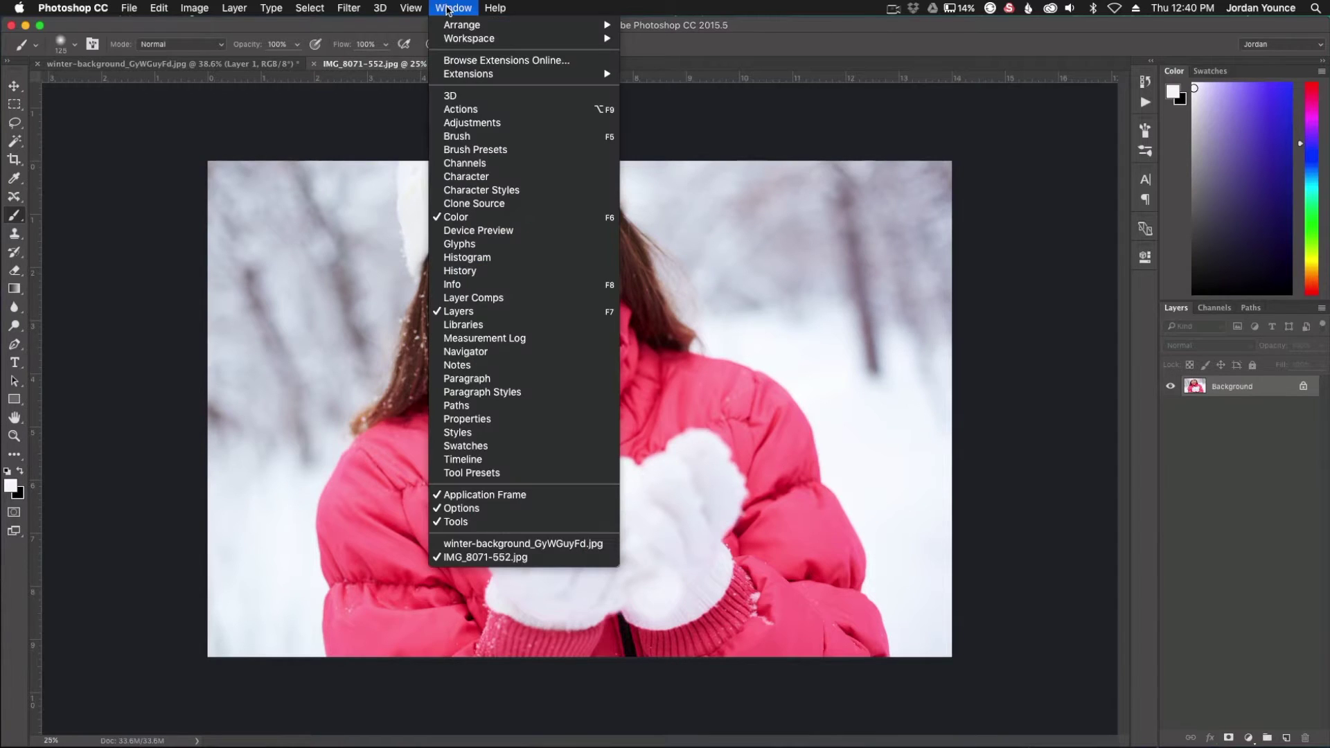
# Show the Actions panel, expand Sleeklens - Winter Illuminations Collection, and run Smooth Skin Brush.
pyautogui.click(476, 108)
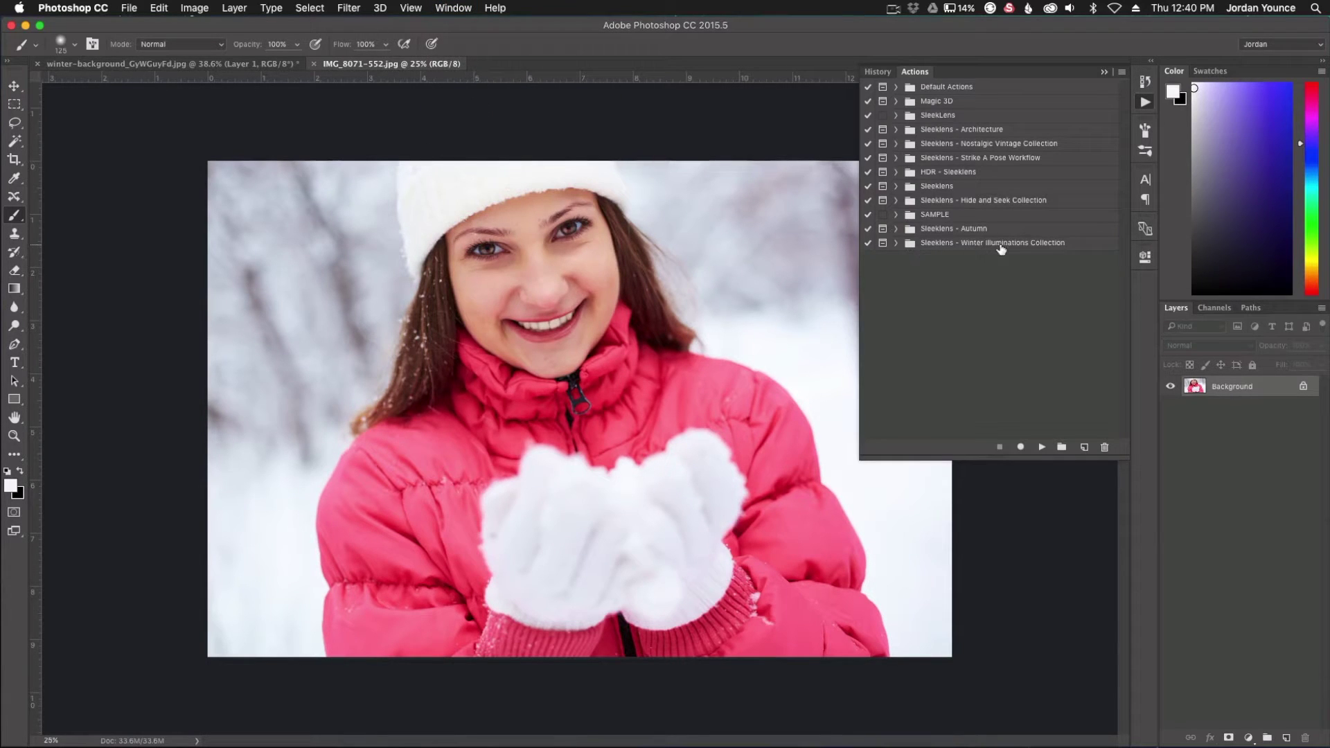
pyautogui.click(896, 243)
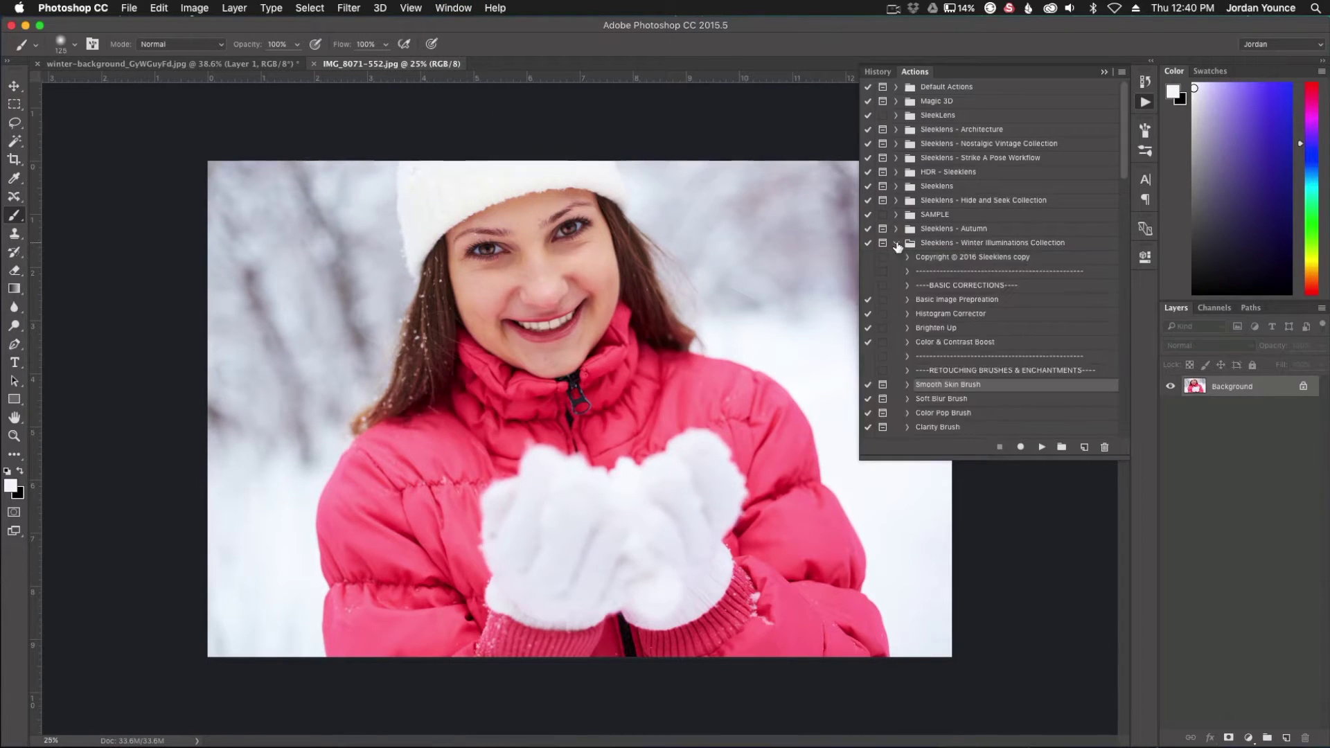
pyautogui.scroll(-5, 1017, 347)
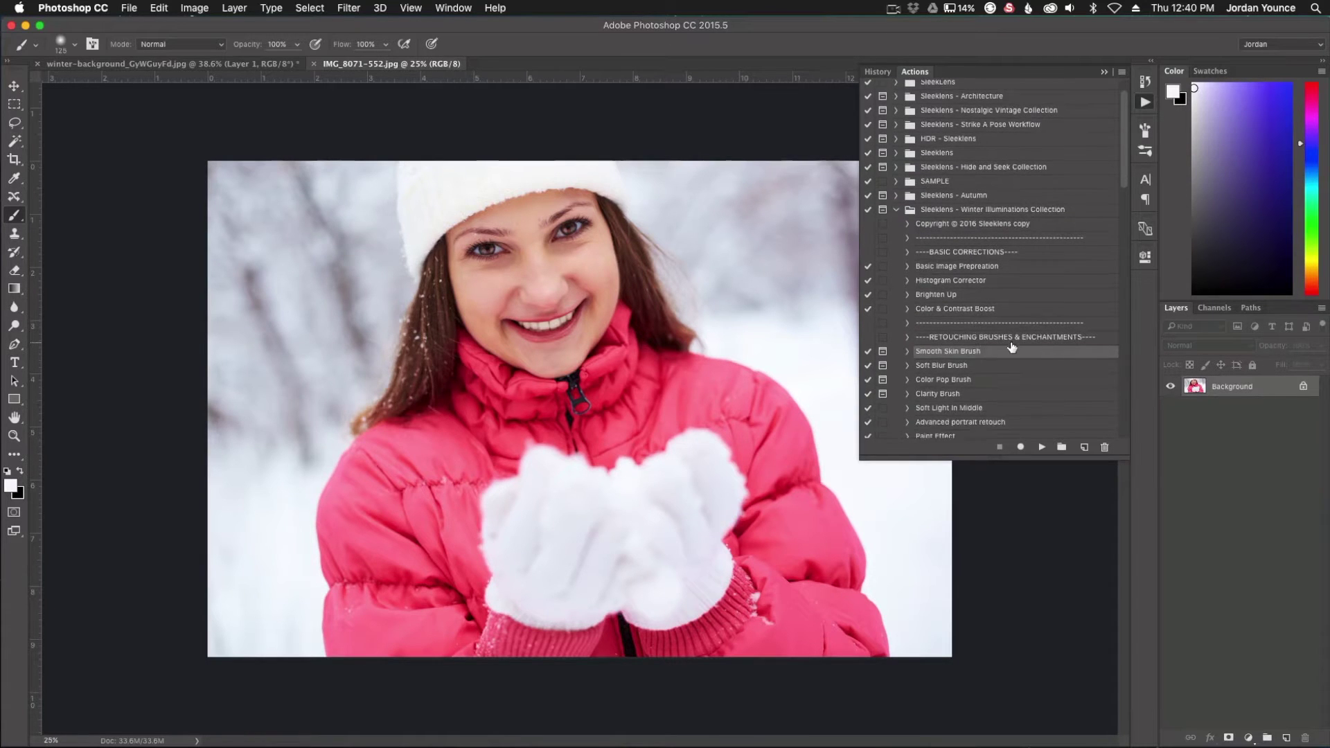
pyautogui.scroll(-7, 1013, 346)
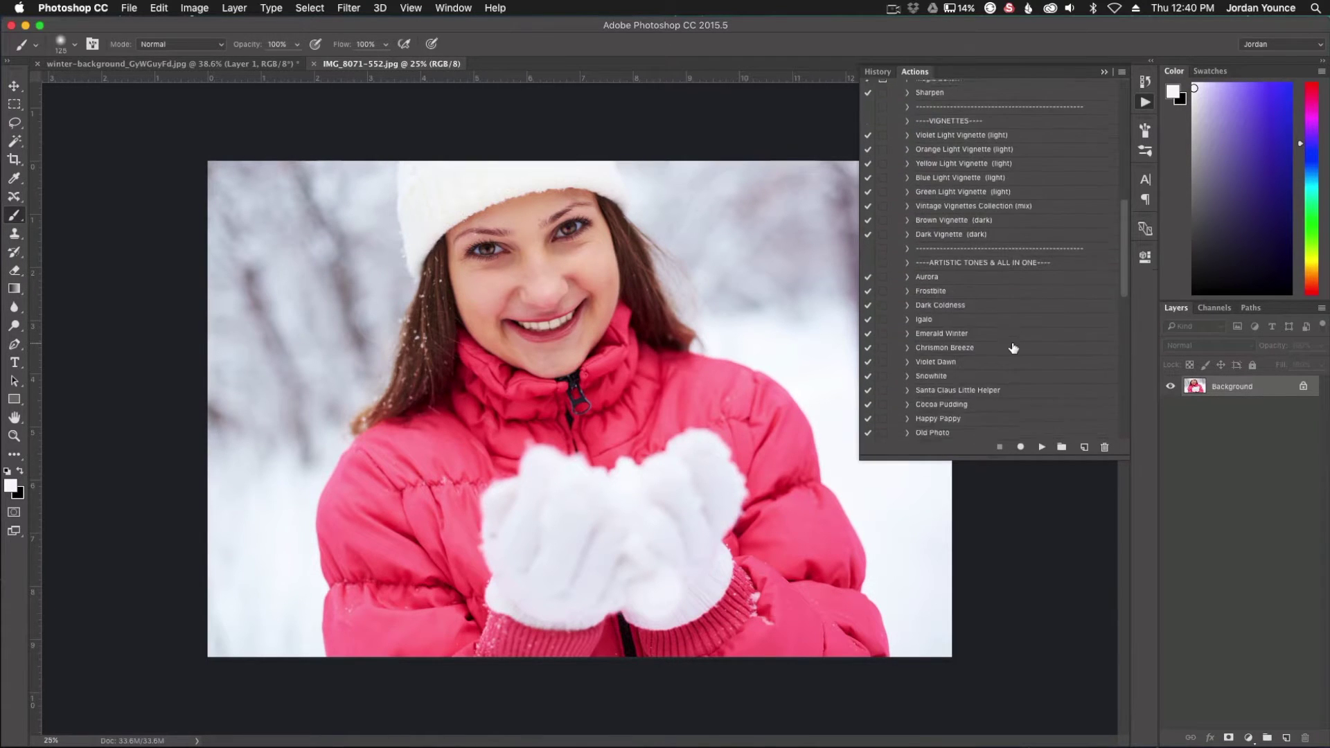
pyautogui.scroll(5, 1016, 355)
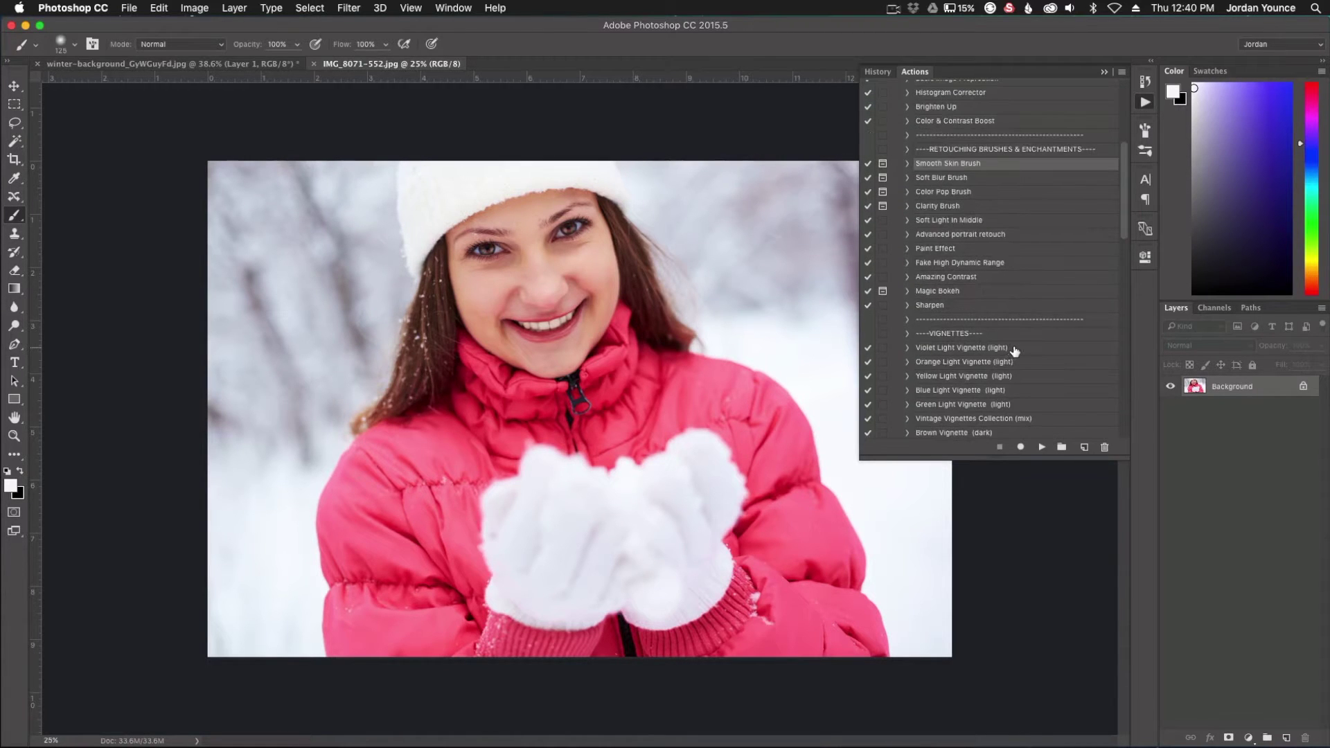
pyautogui.scroll(3, 1014, 352)
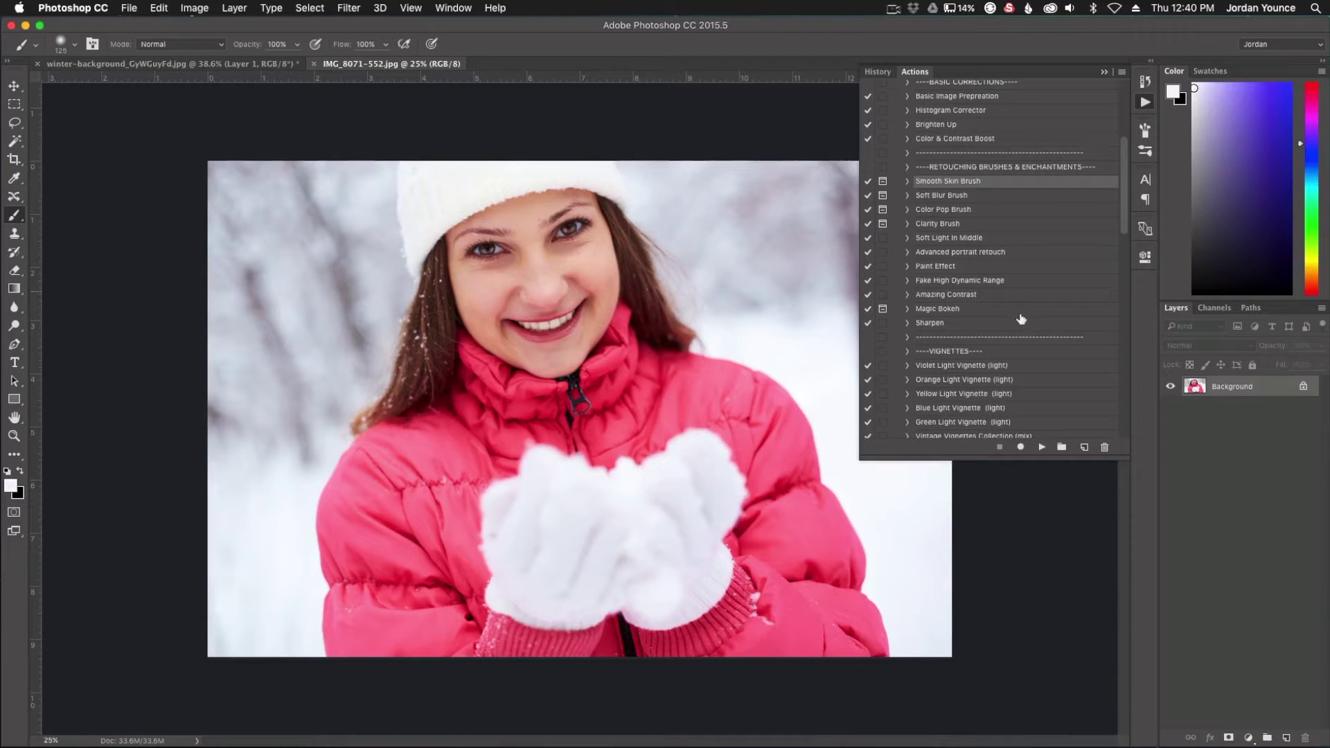
pyautogui.click(1042, 447)
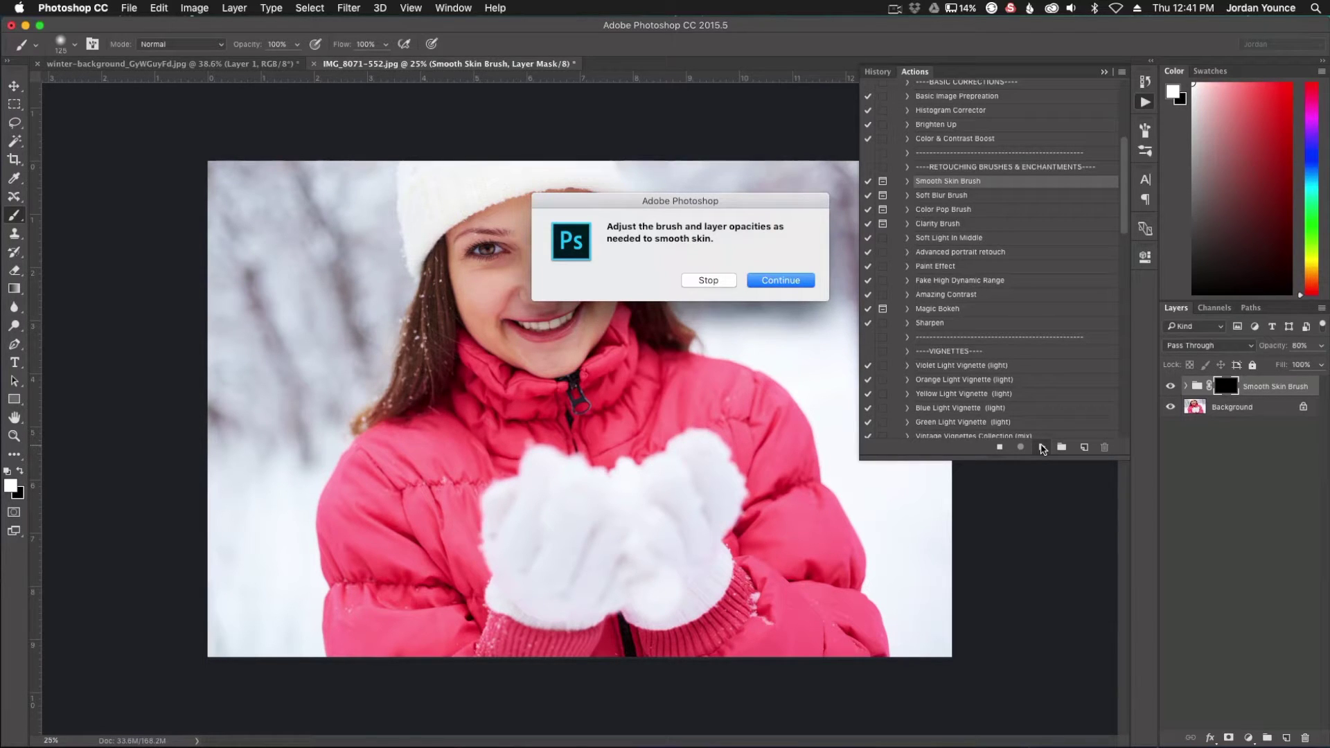
# Let the Smooth Skin Brush action finish and zoom in on the woman's face.
pyautogui.click(797, 282)
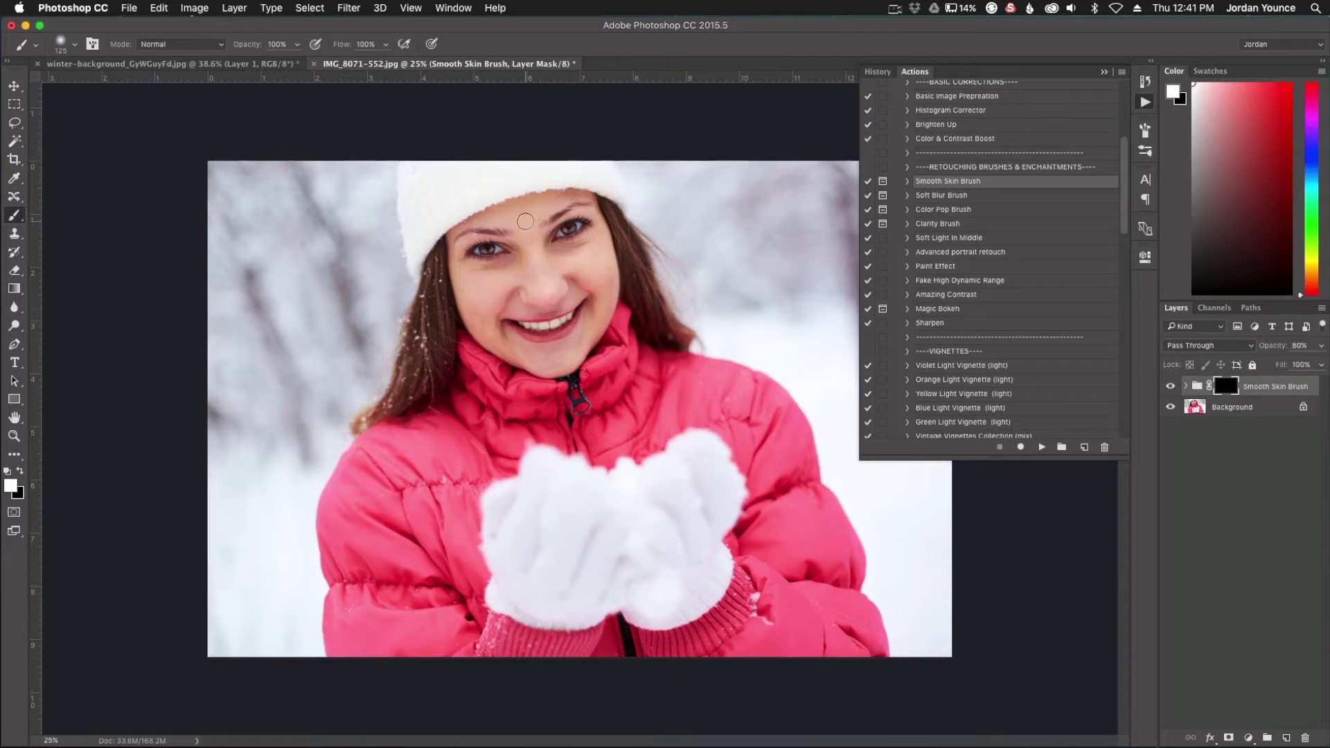
pyautogui.scroll(5, 524, 242)
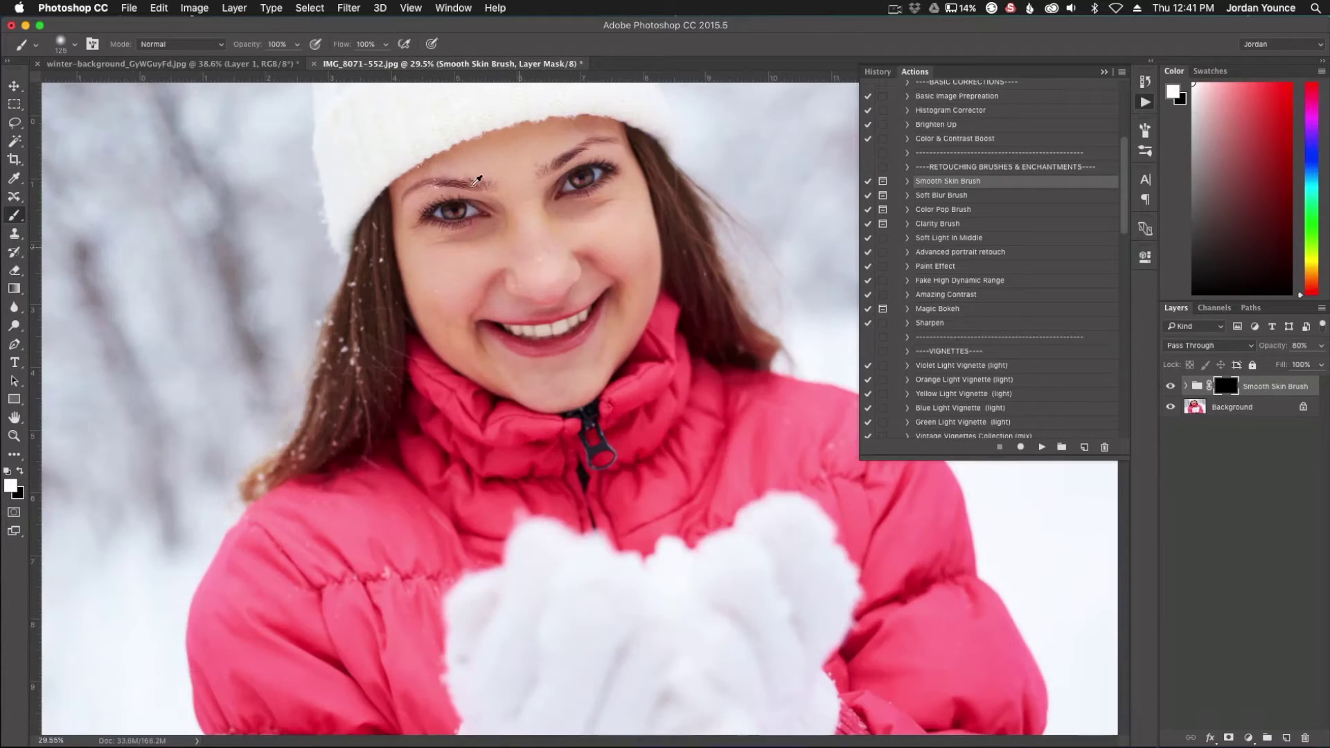
pyautogui.scroll(3, 480, 182)
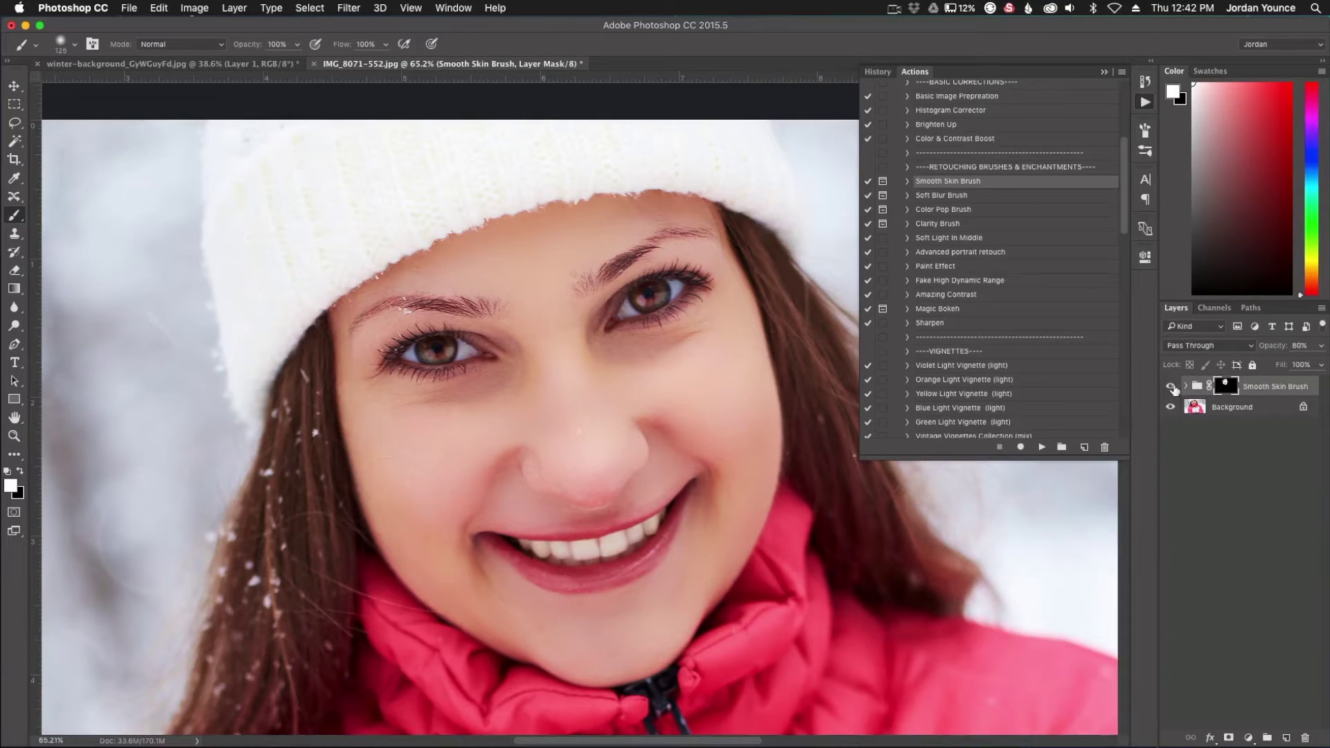
# Compare the Smooth Skin Brush group hidden and shown, then set its opacity to 81%.
pyautogui.click(1171, 386)
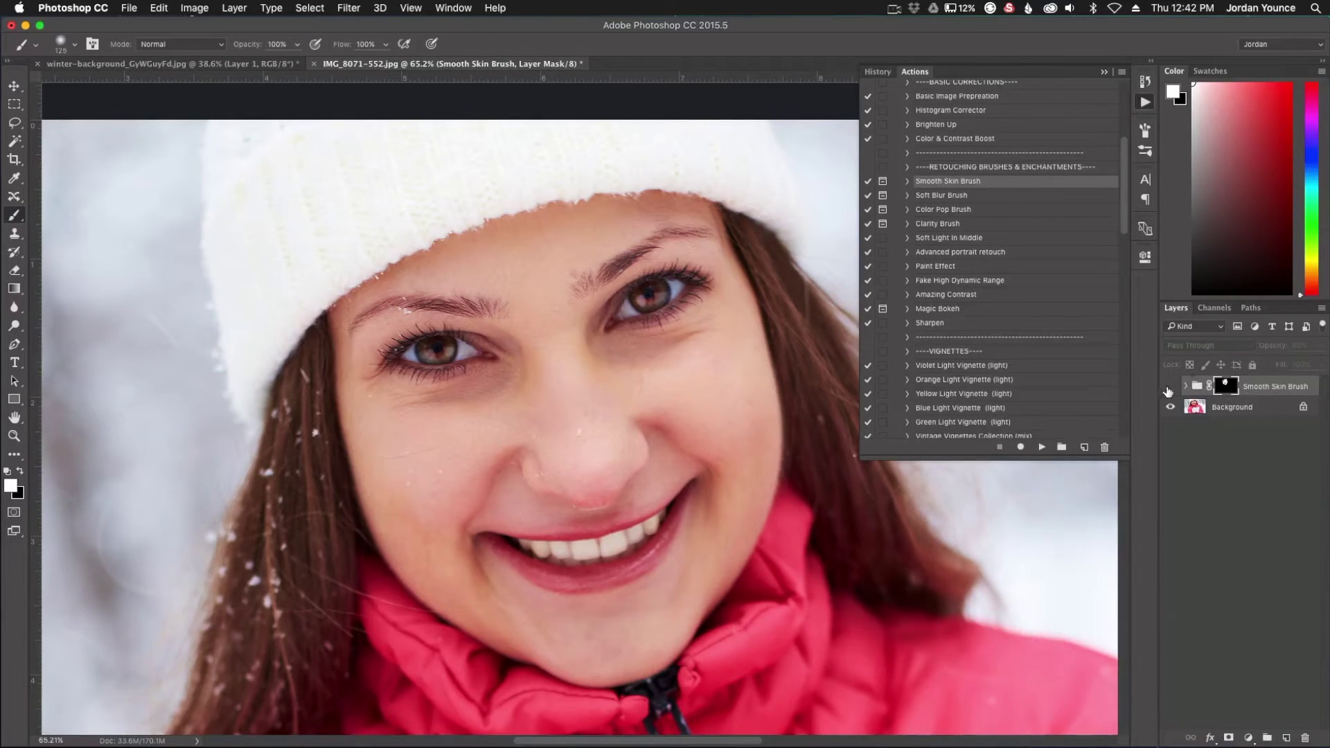
pyautogui.click(1170, 387)
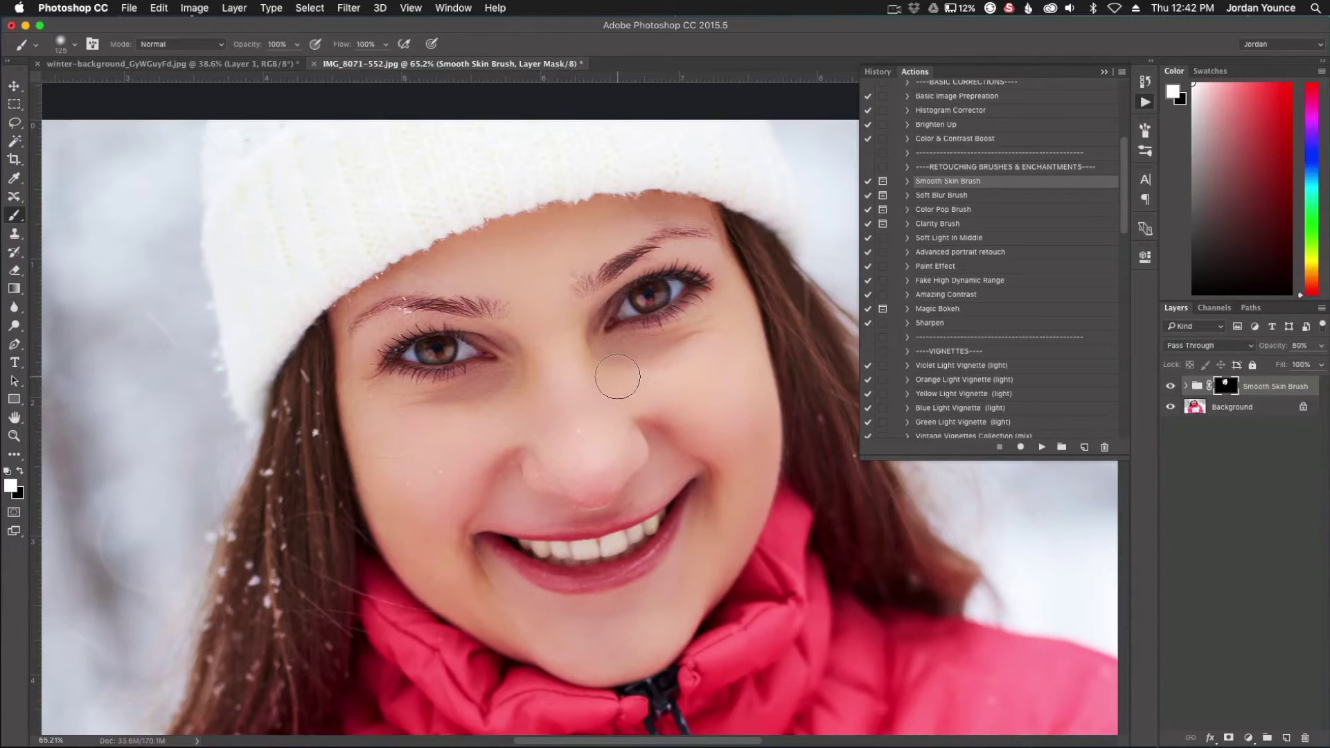
pyautogui.scroll(-5, 518, 429)
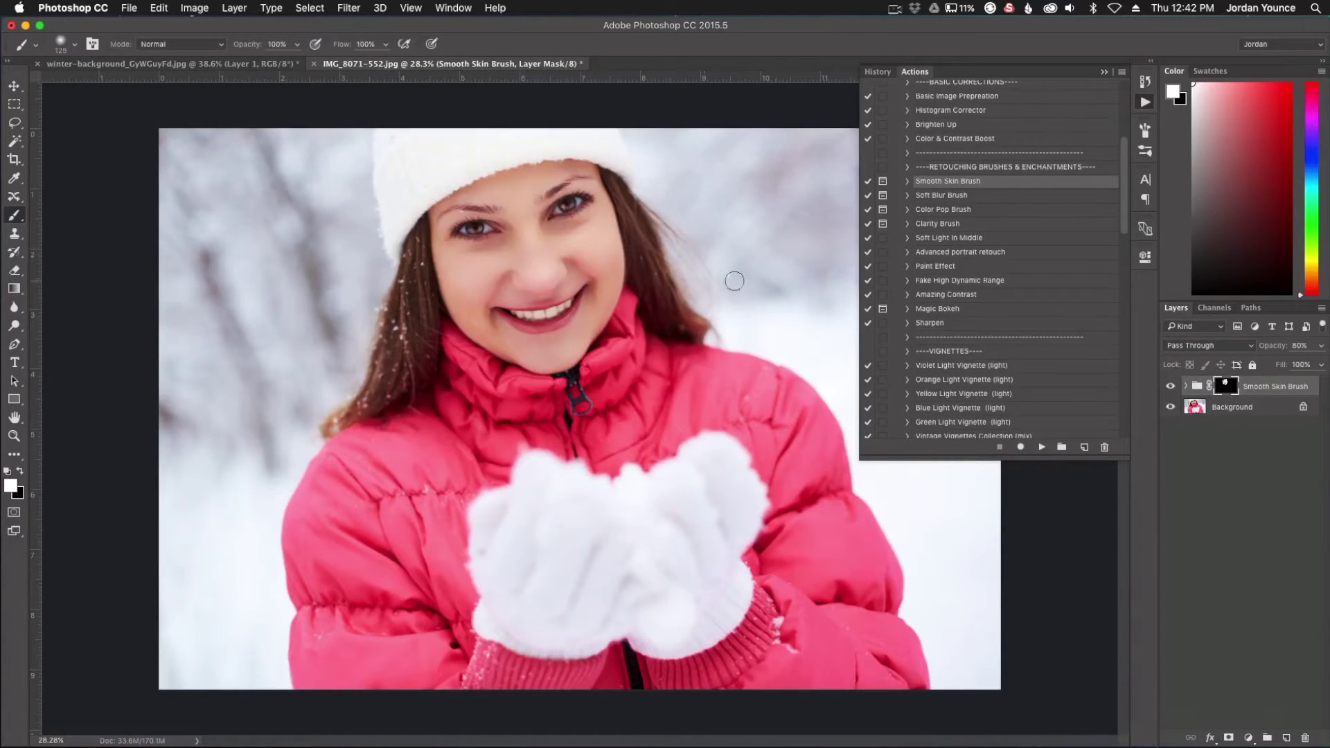
pyautogui.moveTo(1264, 351)
pyautogui.mouseDown()
pyautogui.moveTo(1243, 349)
pyautogui.moveTo(1303, 349)
pyautogui.moveTo(1274, 351)
pyautogui.moveTo(1293, 355)
pyautogui.mouseUp()
pyautogui.scroll(2, 661, 303)
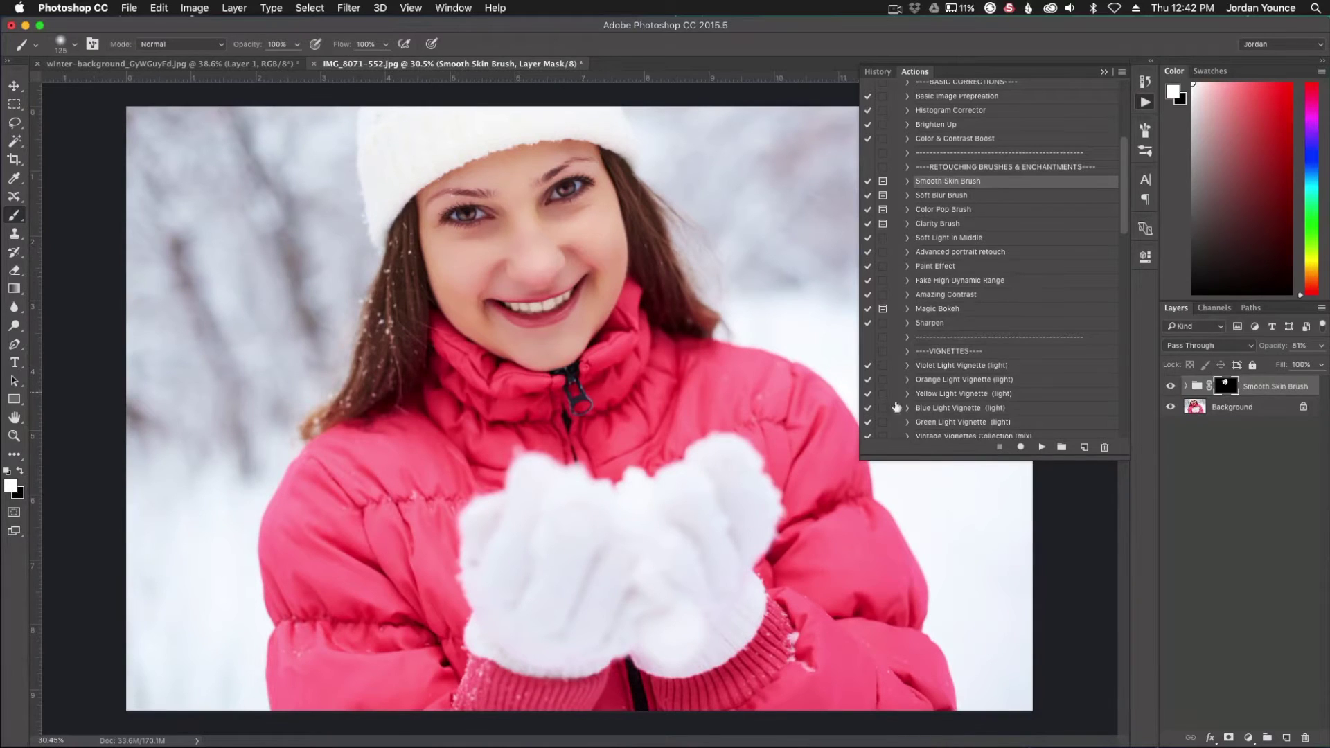
# Run the Fake High Dynamic Range action above the Background, then compare it hidden and shown.
pyautogui.click(1233, 410)
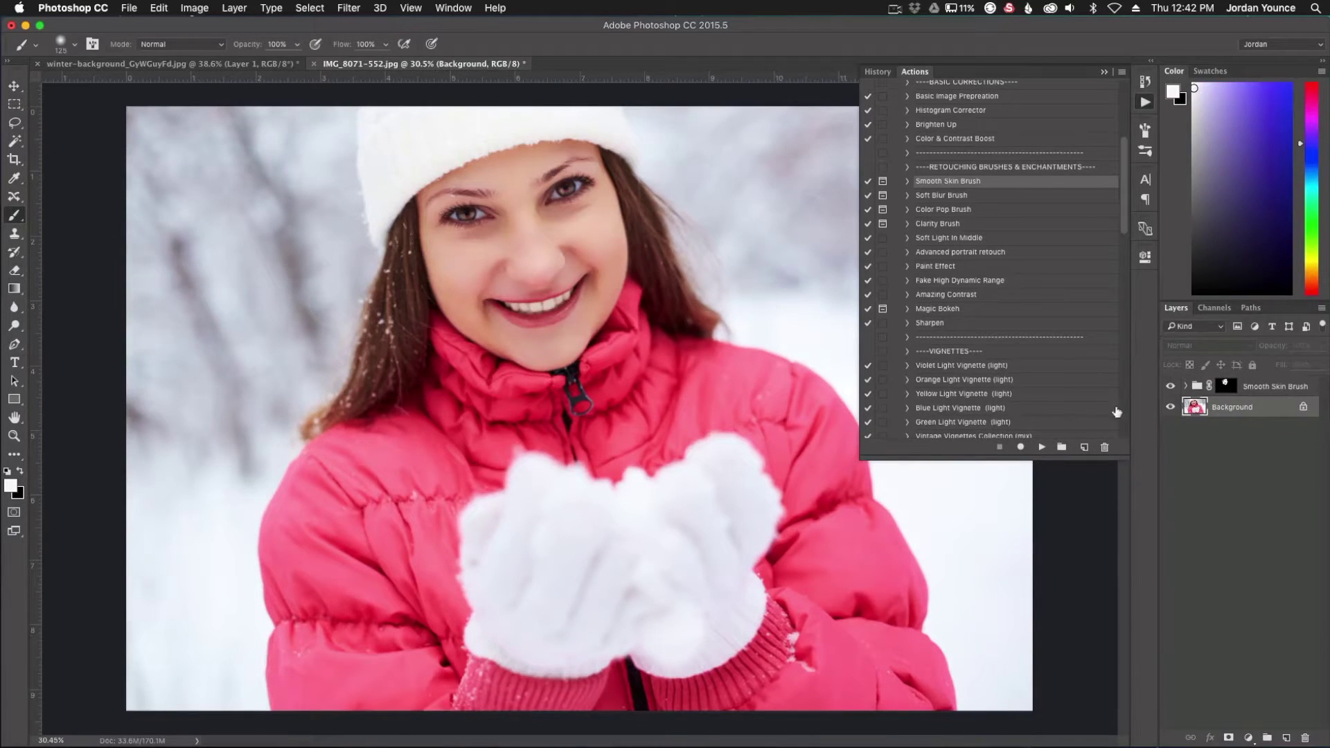
pyautogui.click(955, 283)
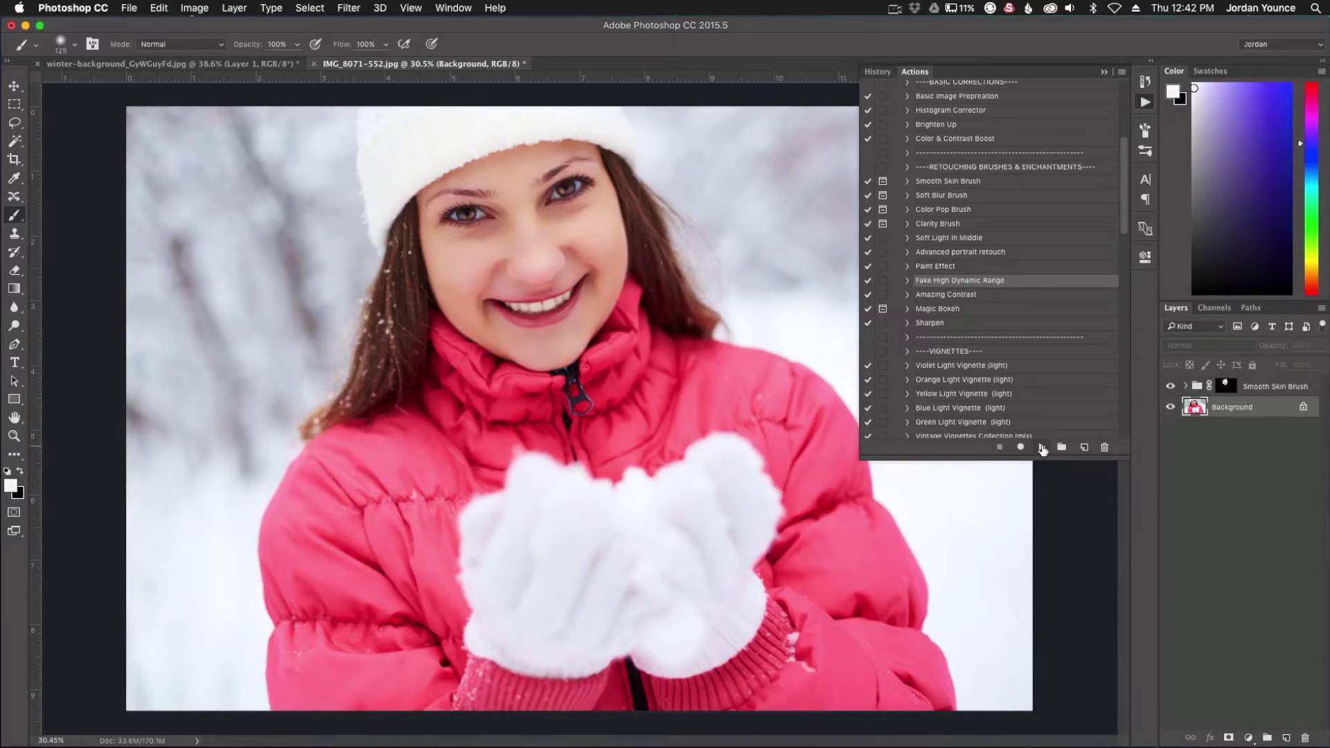
pyautogui.click(1043, 447)
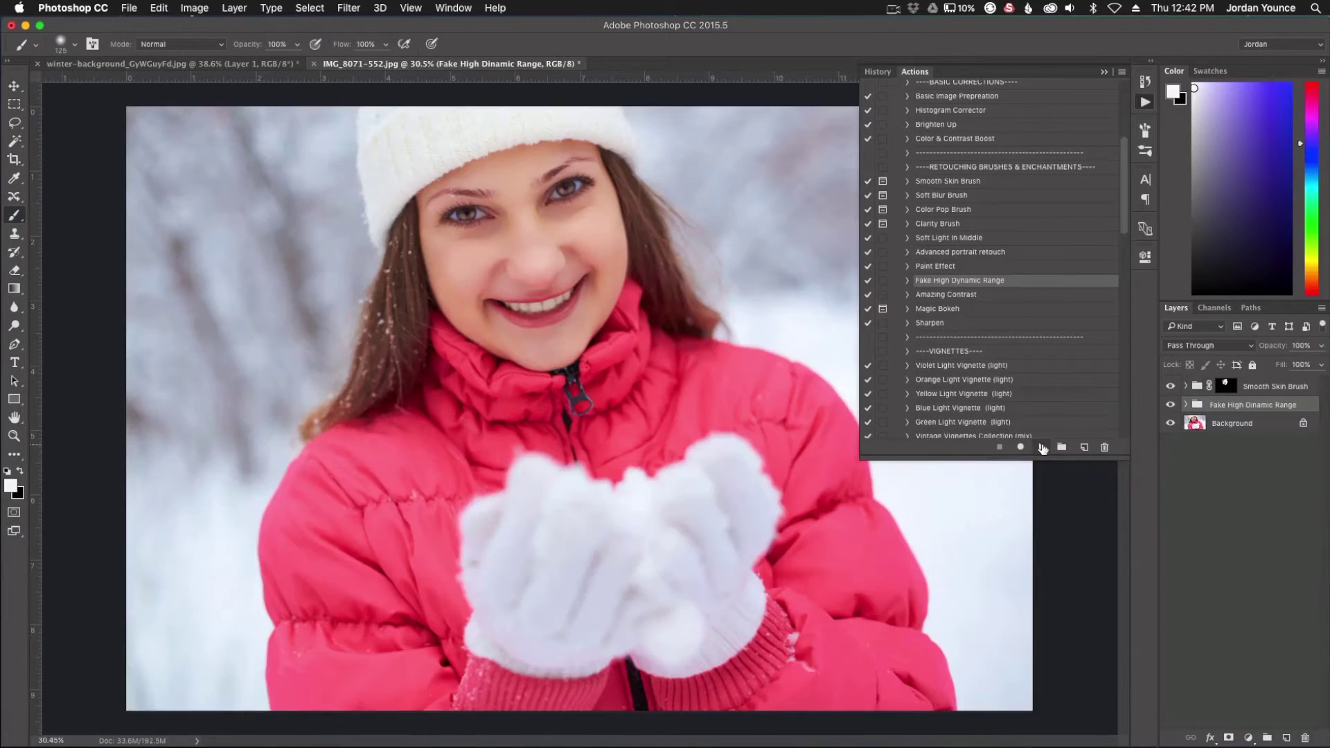
pyautogui.click(1170, 406)
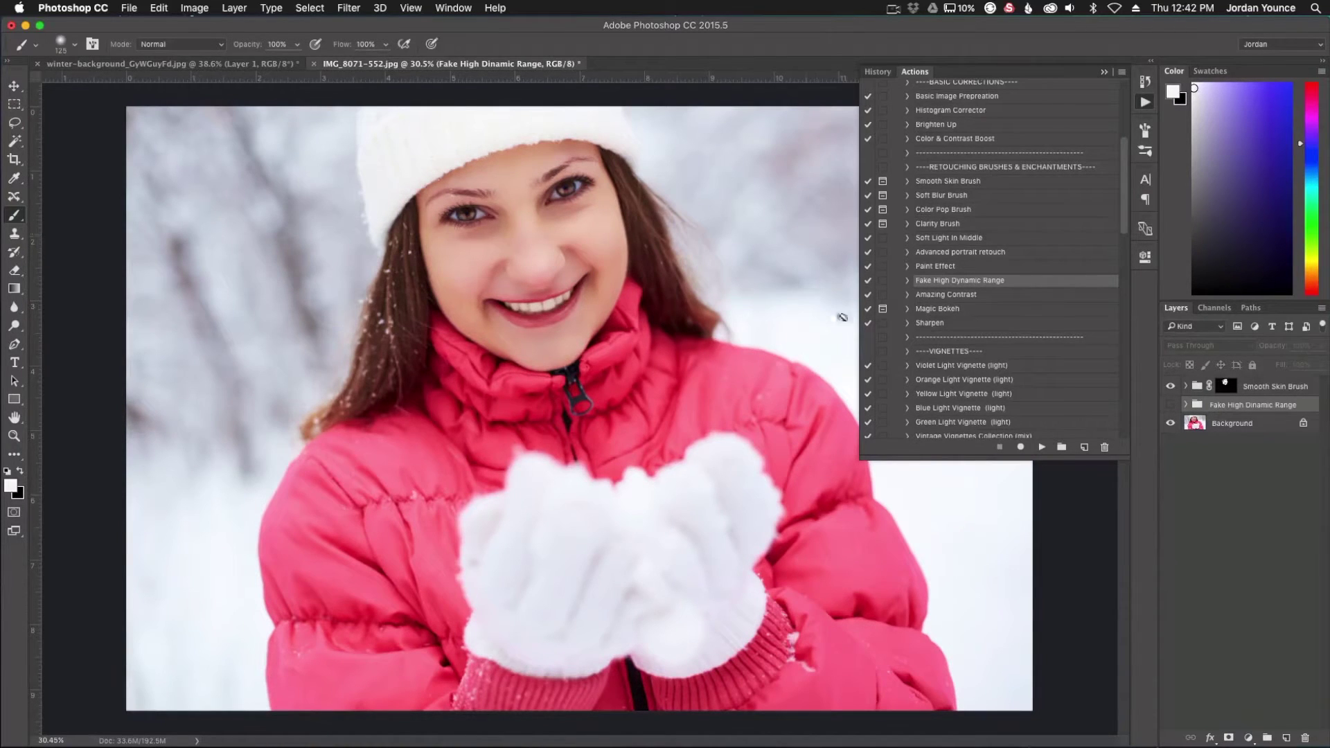
pyautogui.click(1170, 405)
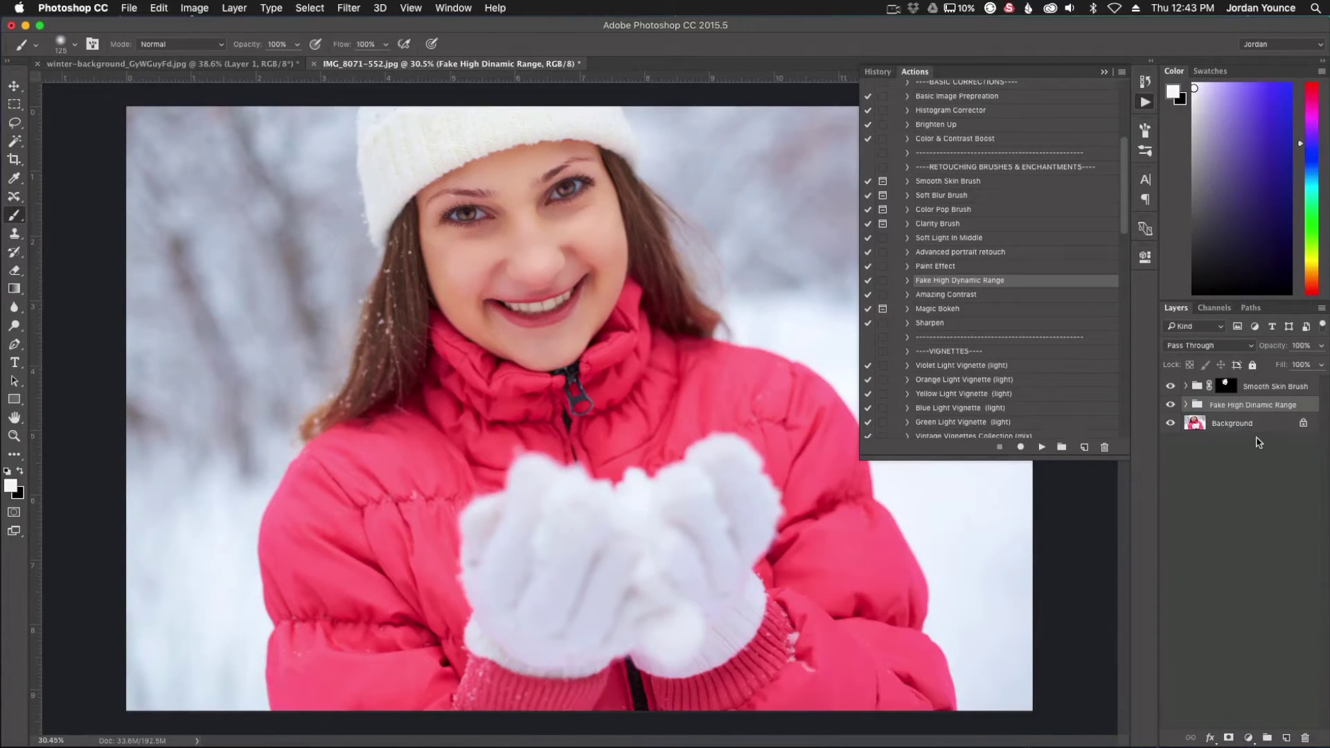
pyautogui.scroll(-1, 1002, 394)
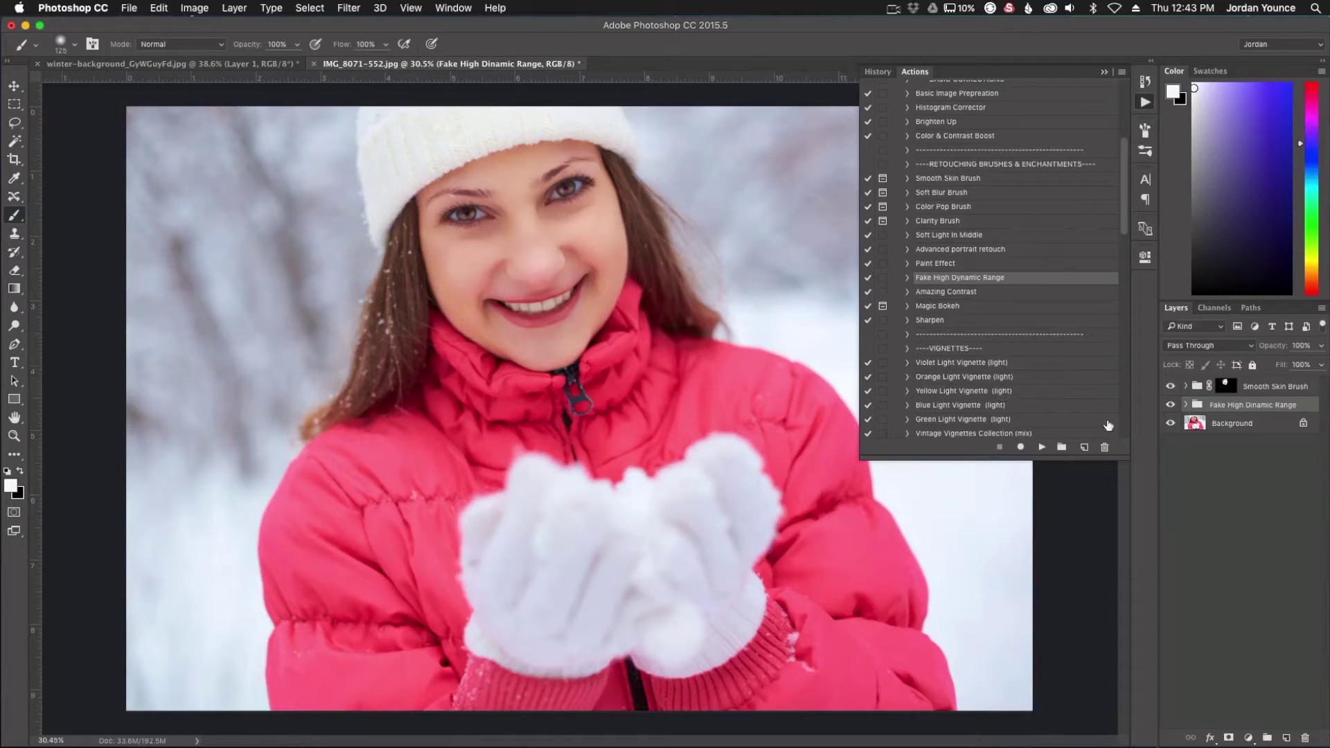
# Run the Dark Vignette (dark) action from the Background layer, then close the Actions panel.
pyautogui.click(1233, 424)
pyautogui.scroll(-3, 1032, 399)
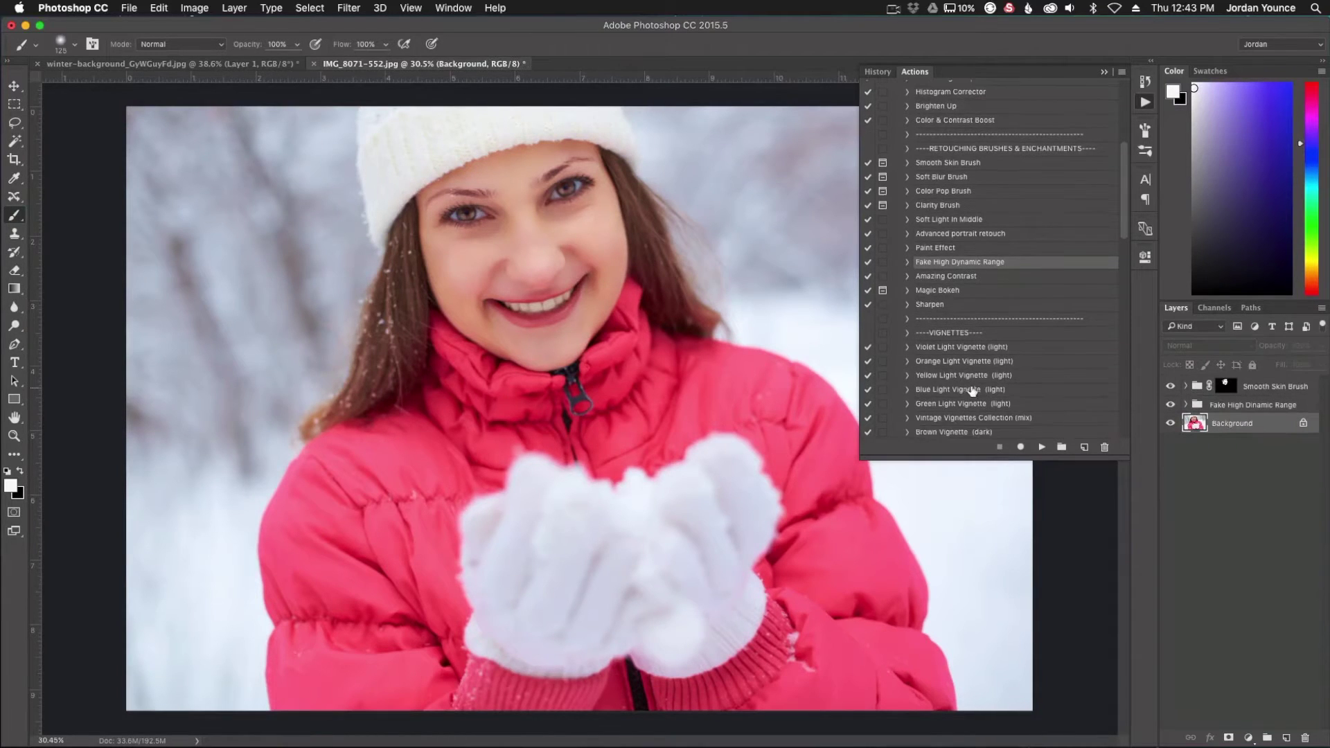
pyautogui.click(946, 427)
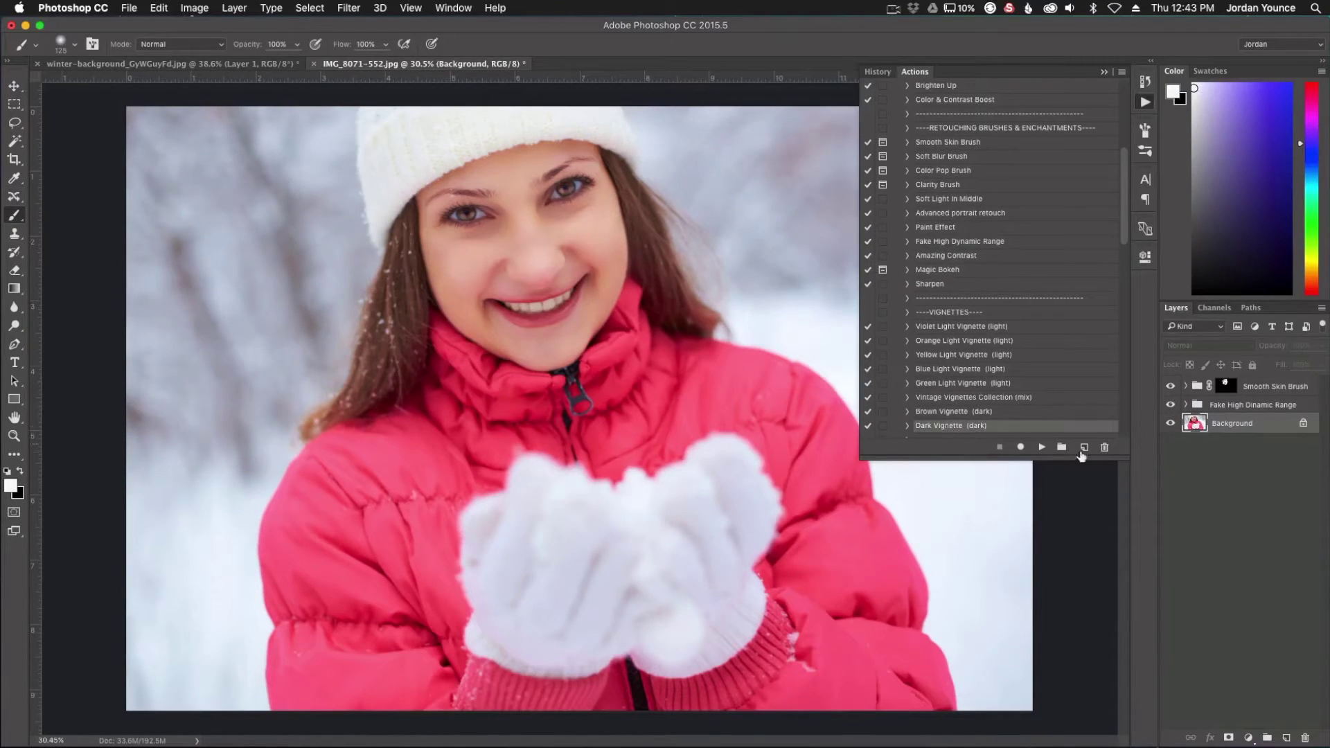
pyautogui.click(1042, 447)
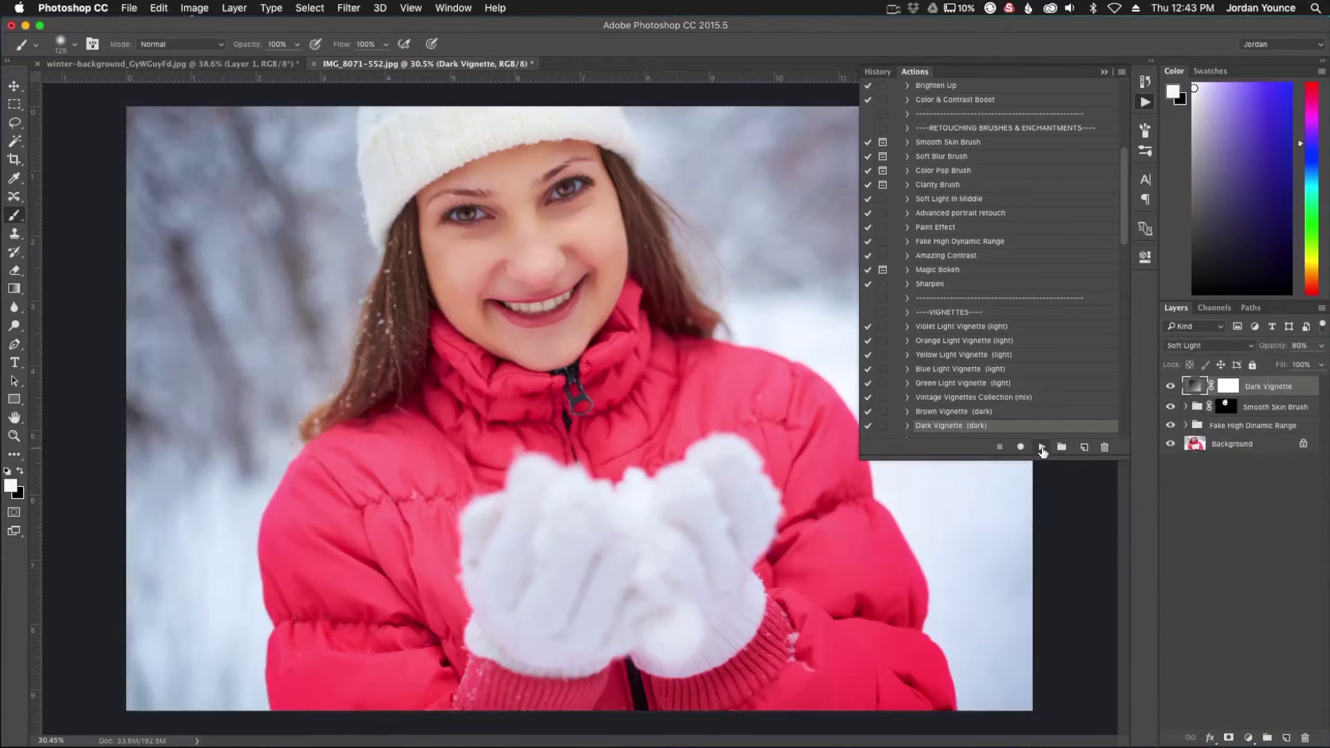
pyautogui.click(1105, 73)
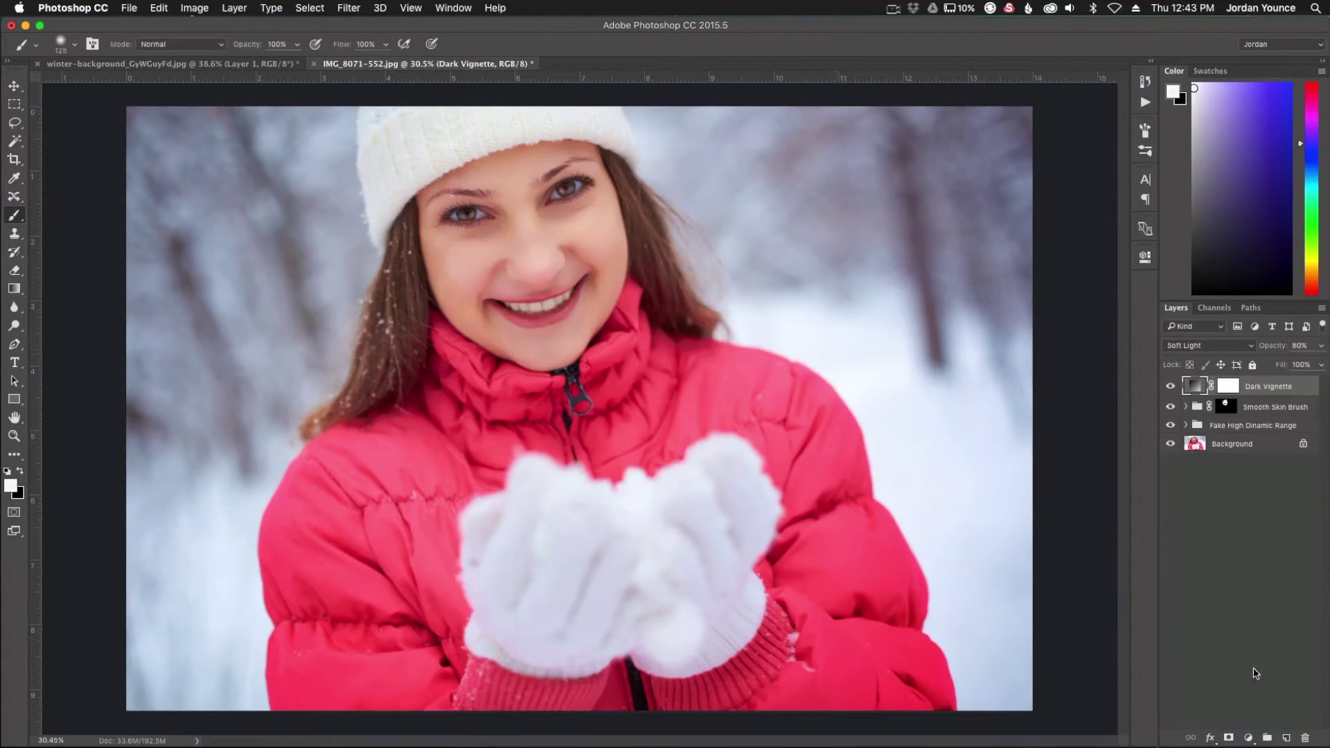
# Add a new empty layer and pick the 5000 px snow brush preset.
pyautogui.click(1287, 738)
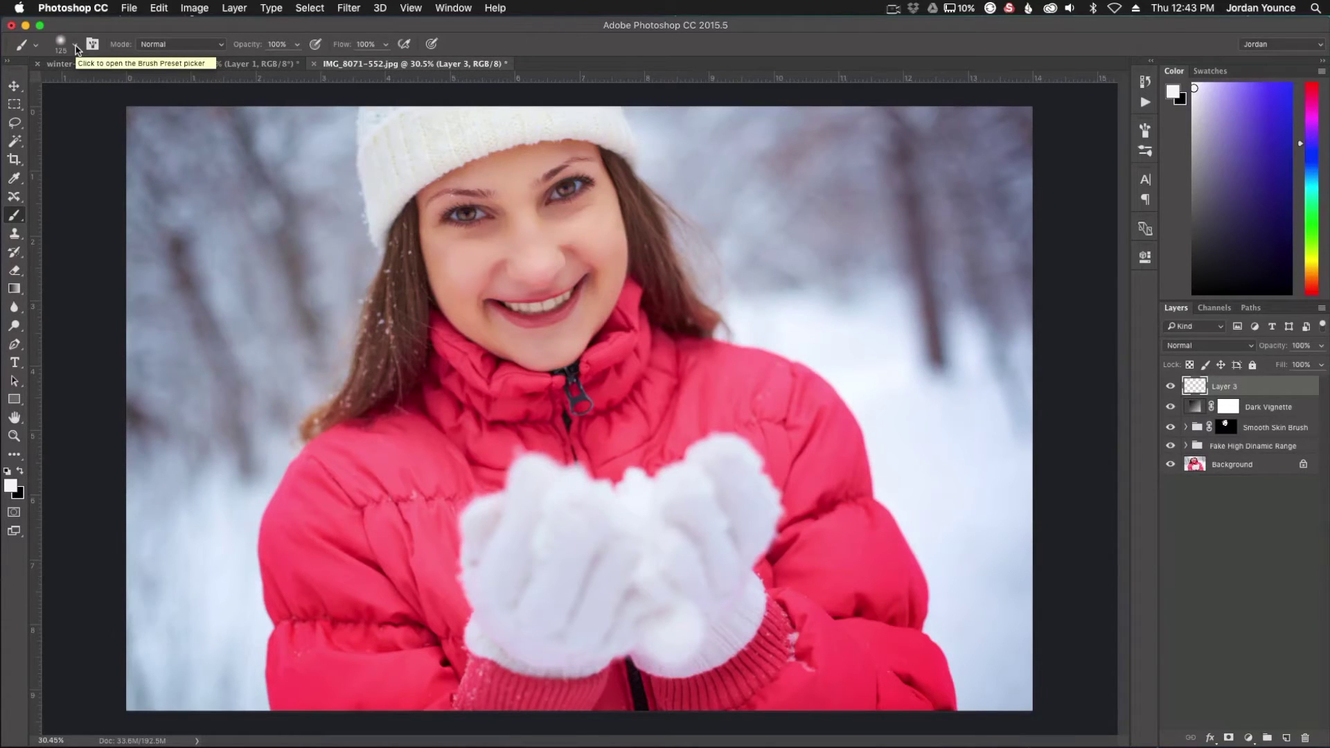
pyautogui.click(76, 46)
pyautogui.scroll(-5, 174, 182)
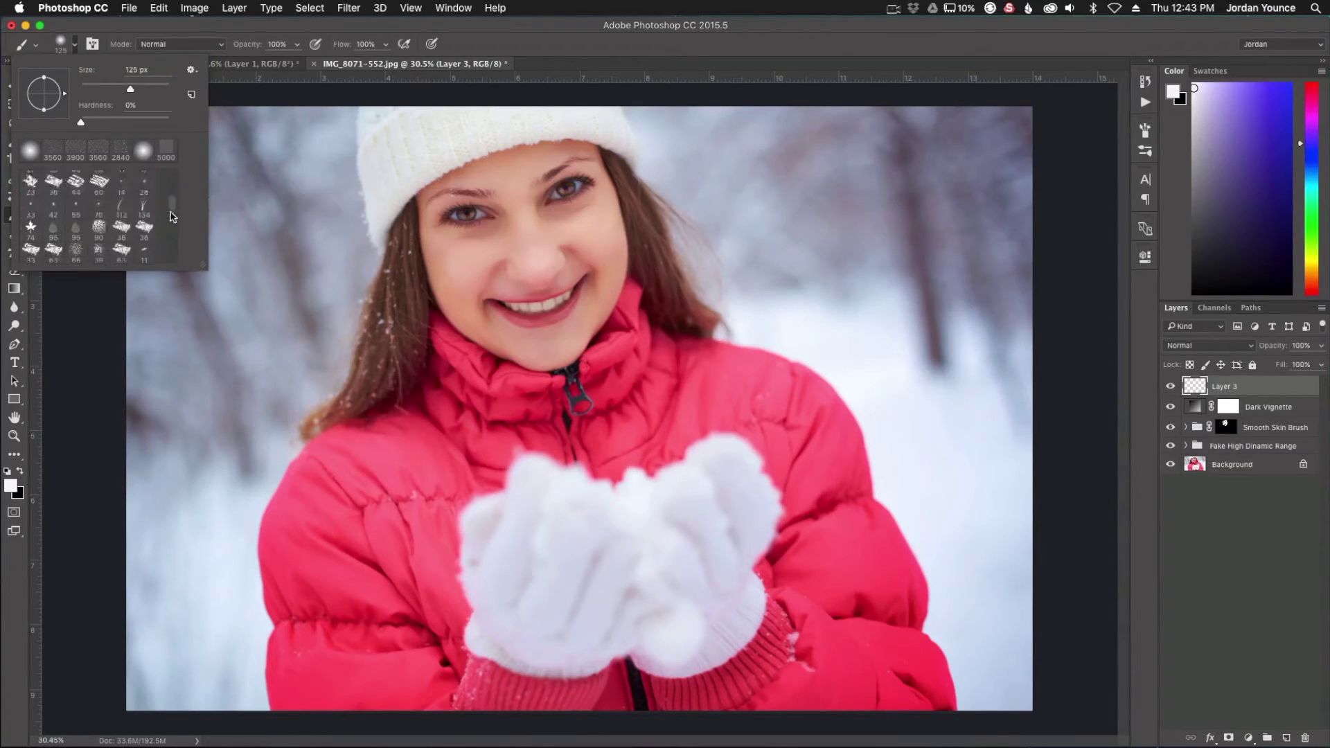
pyautogui.scroll(-5, 173, 266)
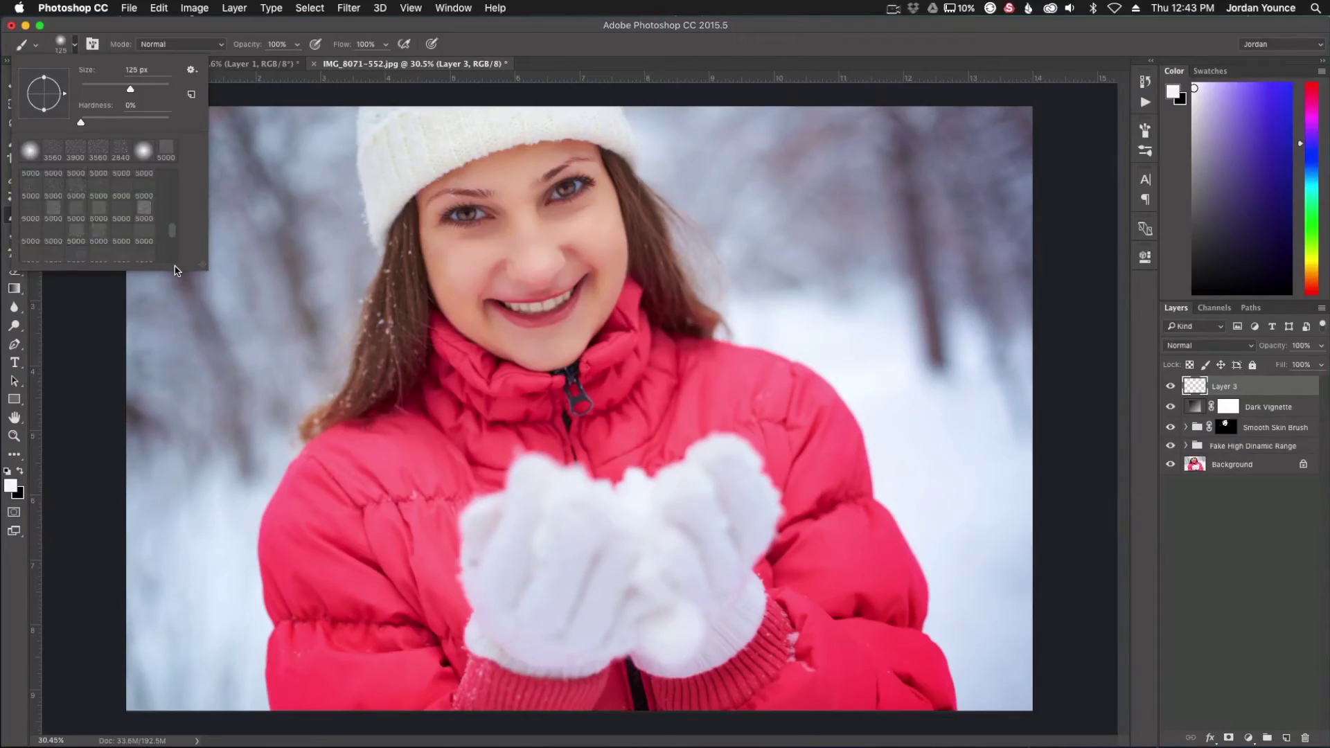
pyautogui.click(31, 252)
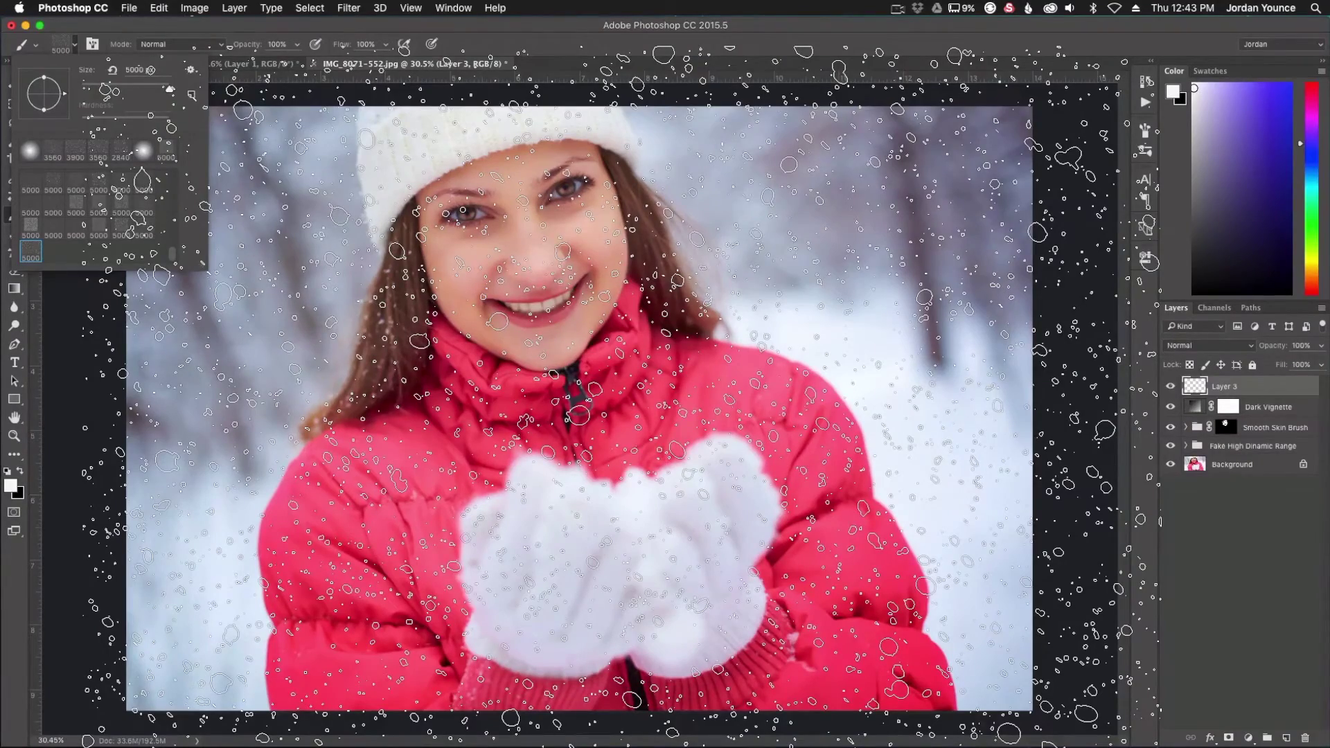
# Fine-tune the snow brush size and stamp white snowflakes across the whole photo.
pyautogui.press('Return')
pyautogui.press('[')
pyautogui.press('[')
pyautogui.press('[')
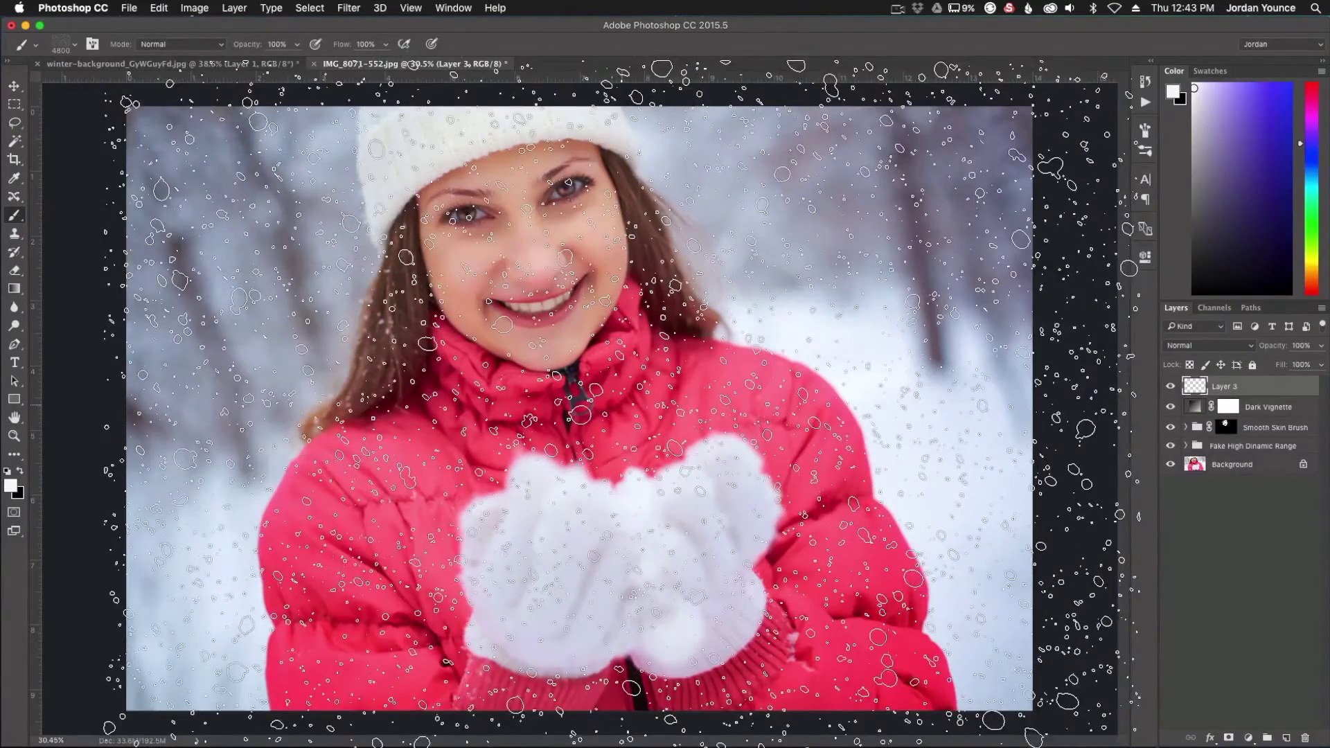
pyautogui.press(']')
pyautogui.press(']')
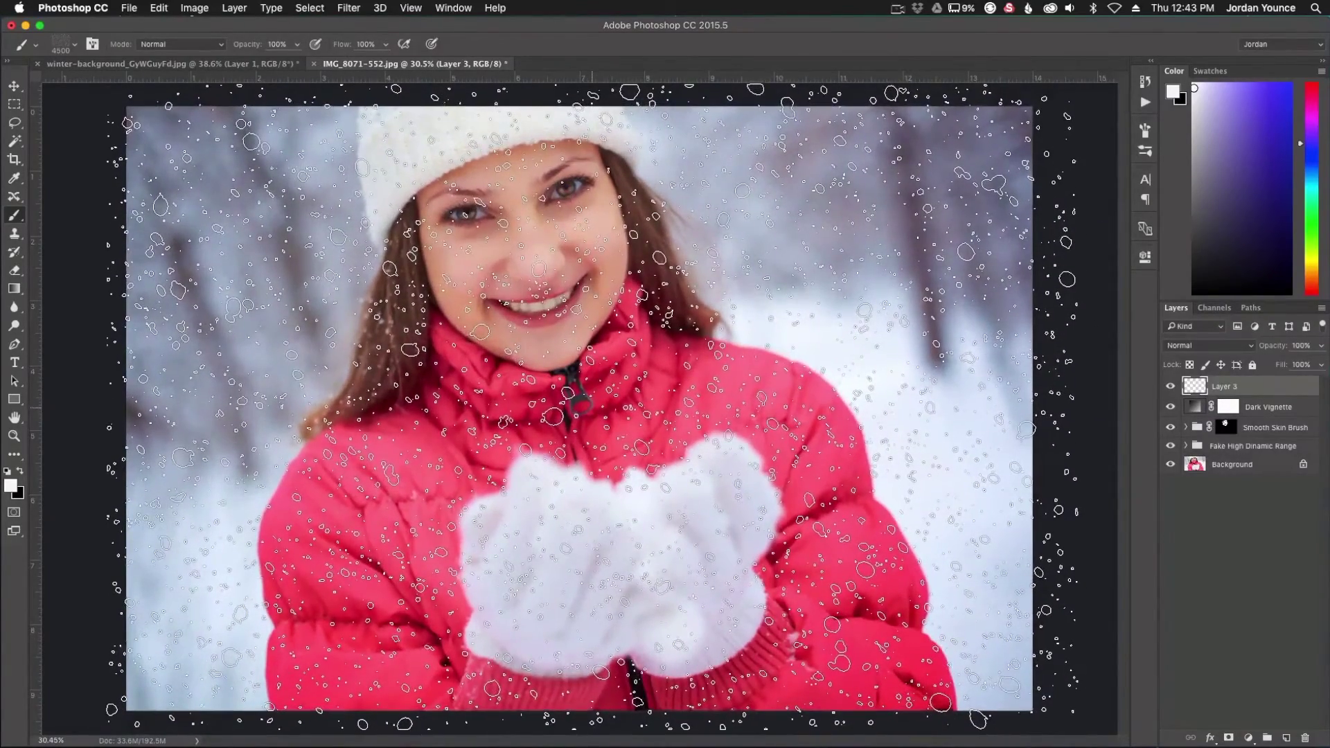
pyautogui.press('[')
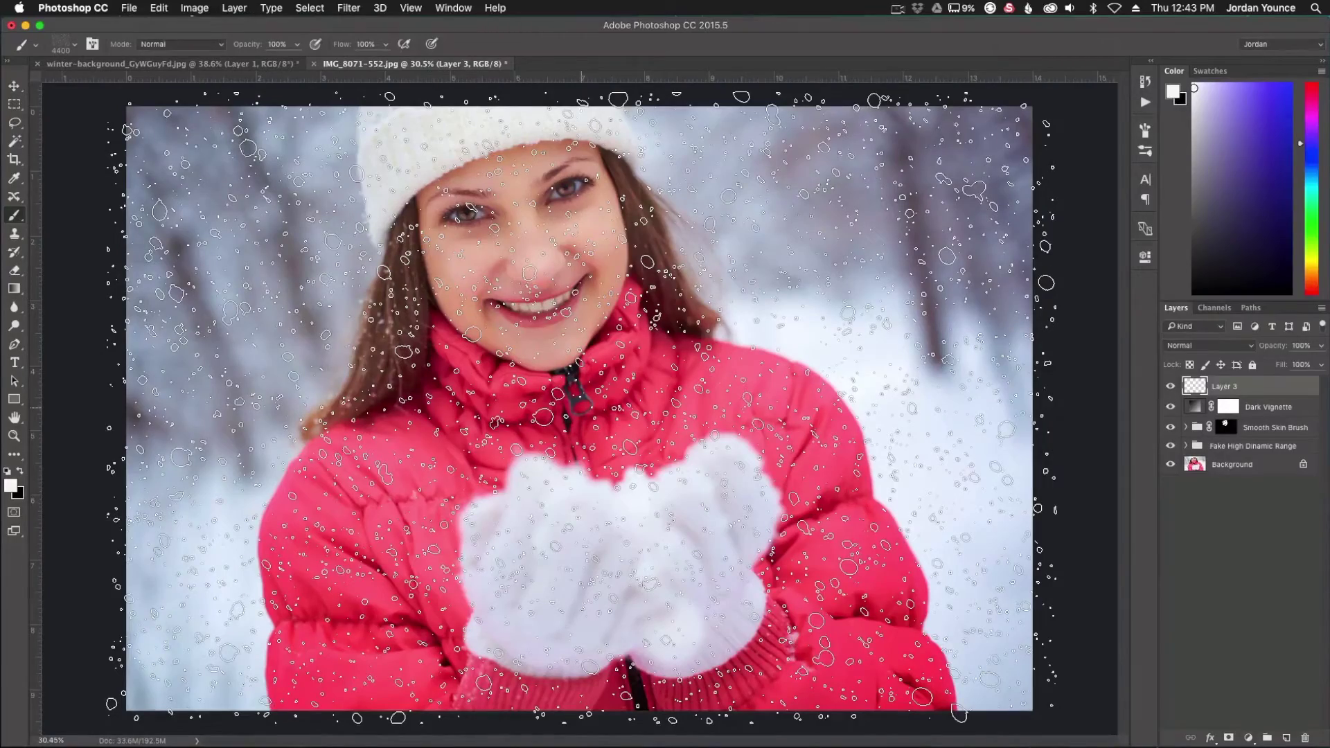
pyautogui.click(582, 405)
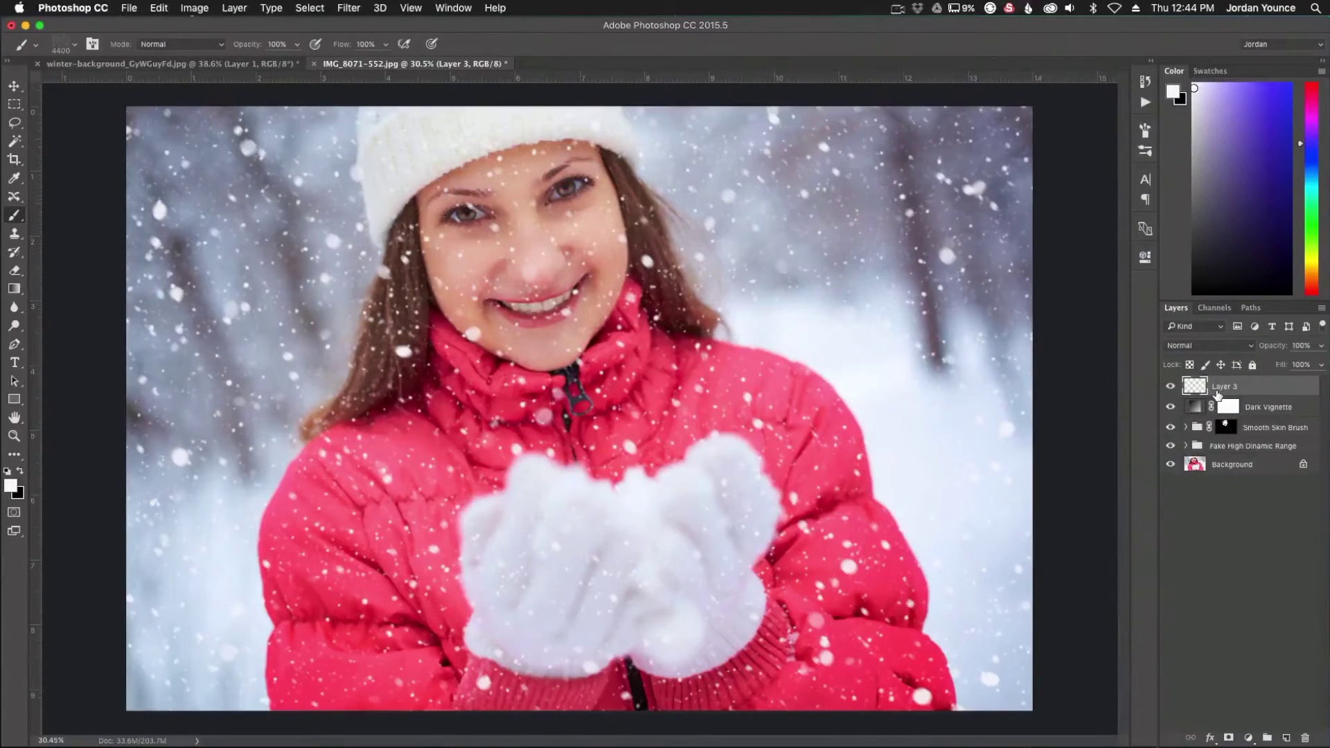
pyautogui.click(350, 9)
# Apply an 85° Motion Blur of about 30 pixels to the snow, then hide Layer 3 to compare.
pyautogui.moveTo(443, 177)
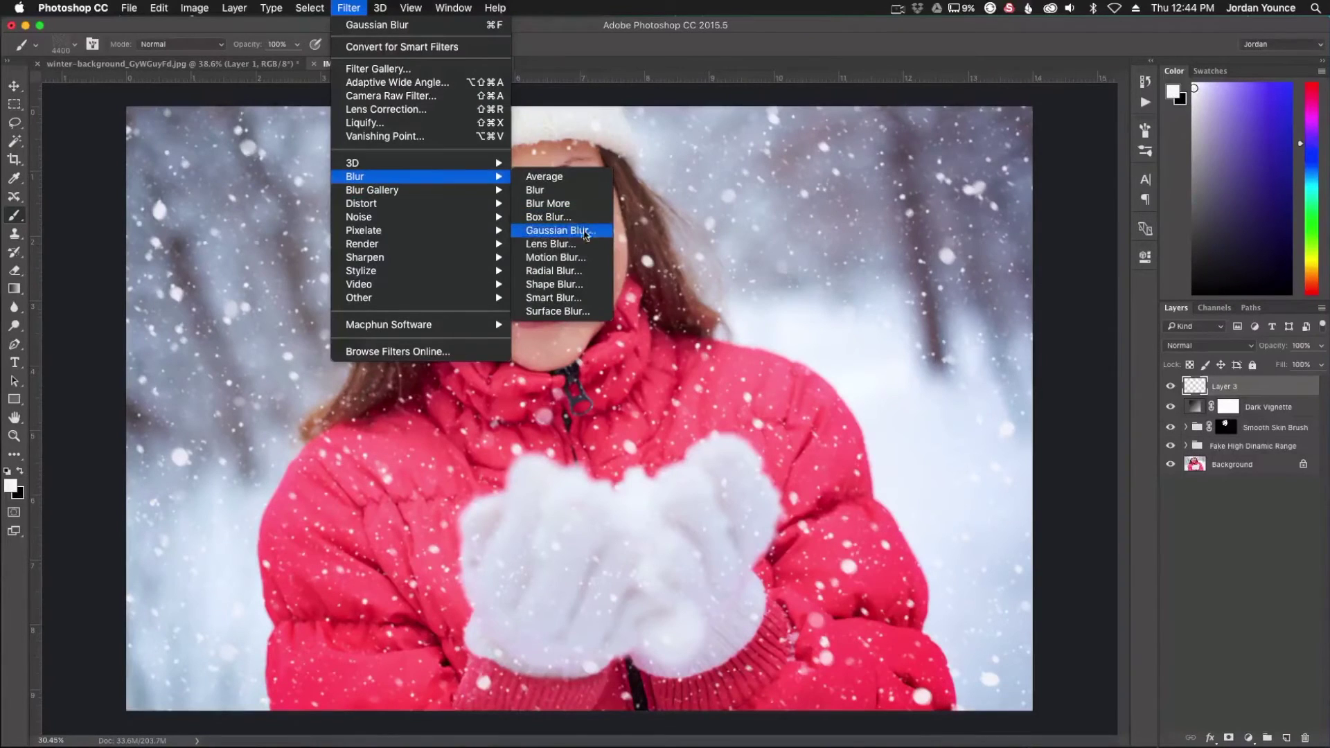
pyautogui.click(554, 258)
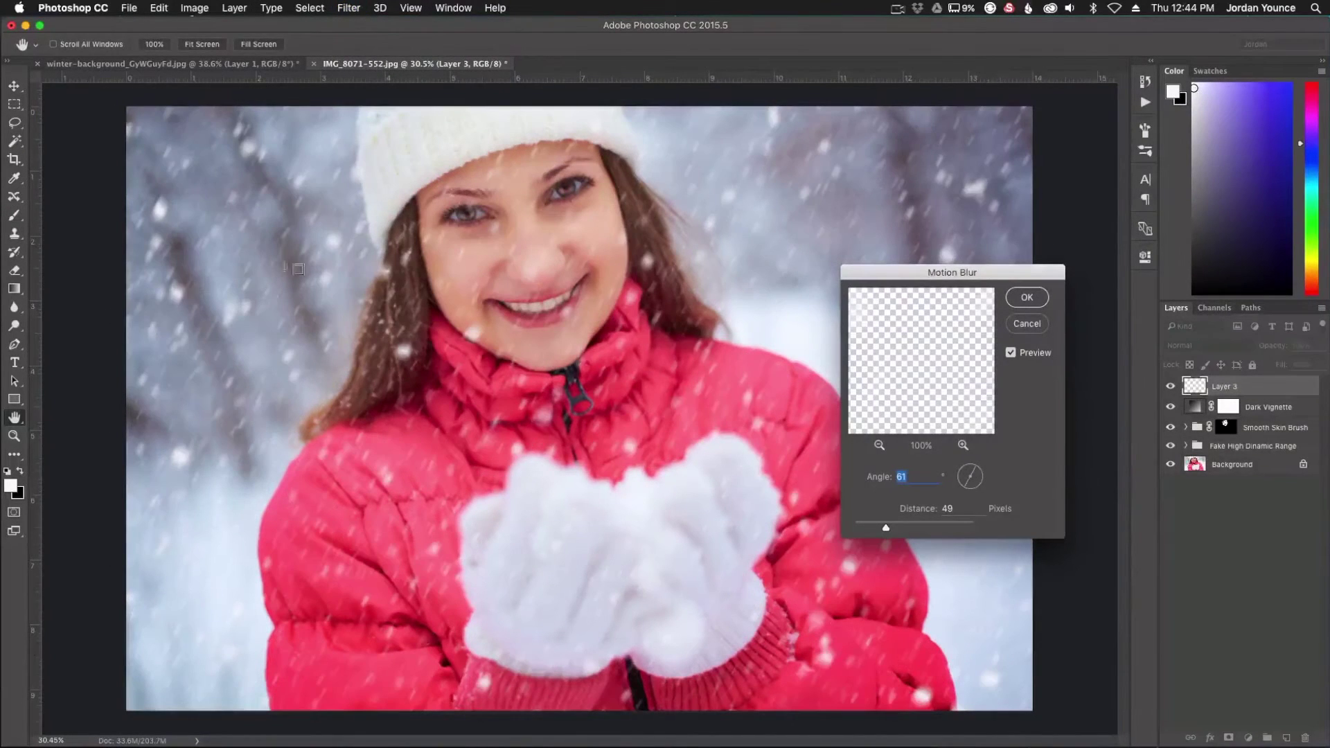
pyautogui.click(973, 472)
pyautogui.moveTo(973, 473); pyautogui.dragTo(971, 464)
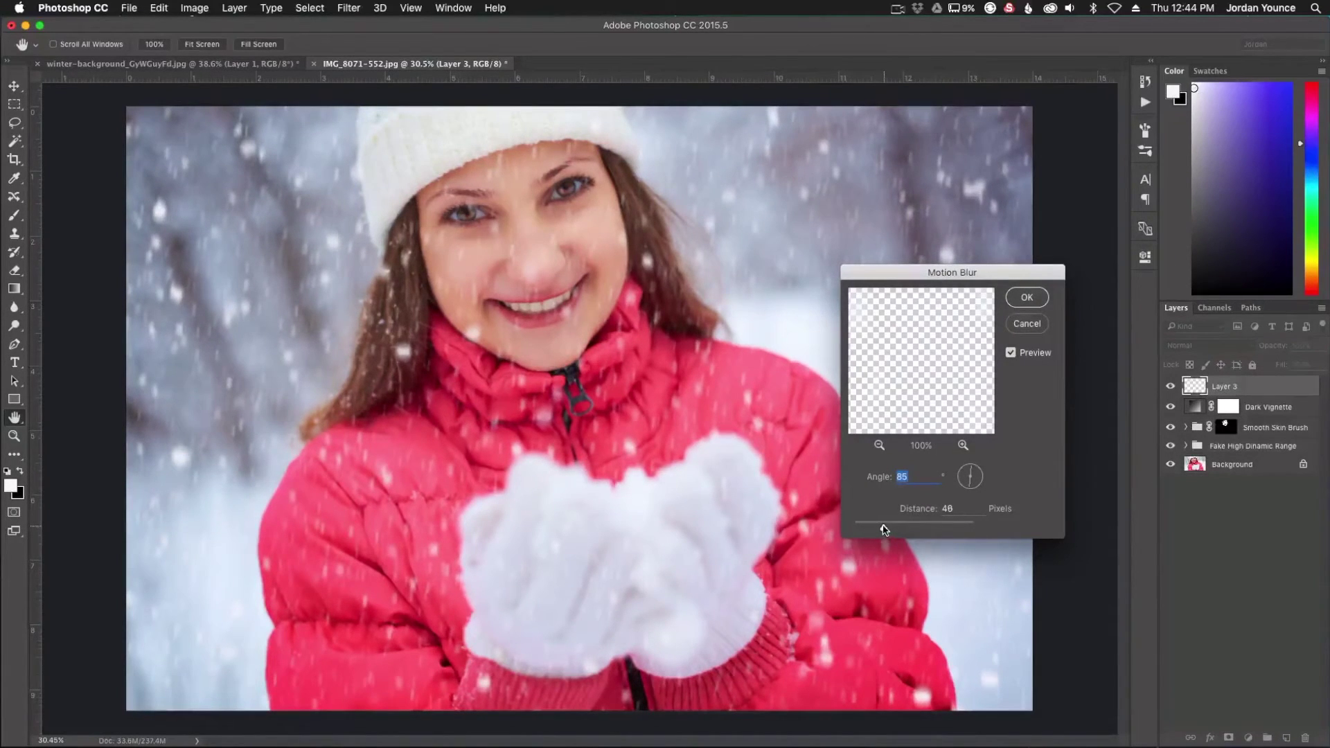
pyautogui.press('Tab')
pyautogui.moveTo(879, 530); pyautogui.dragTo(871, 528)
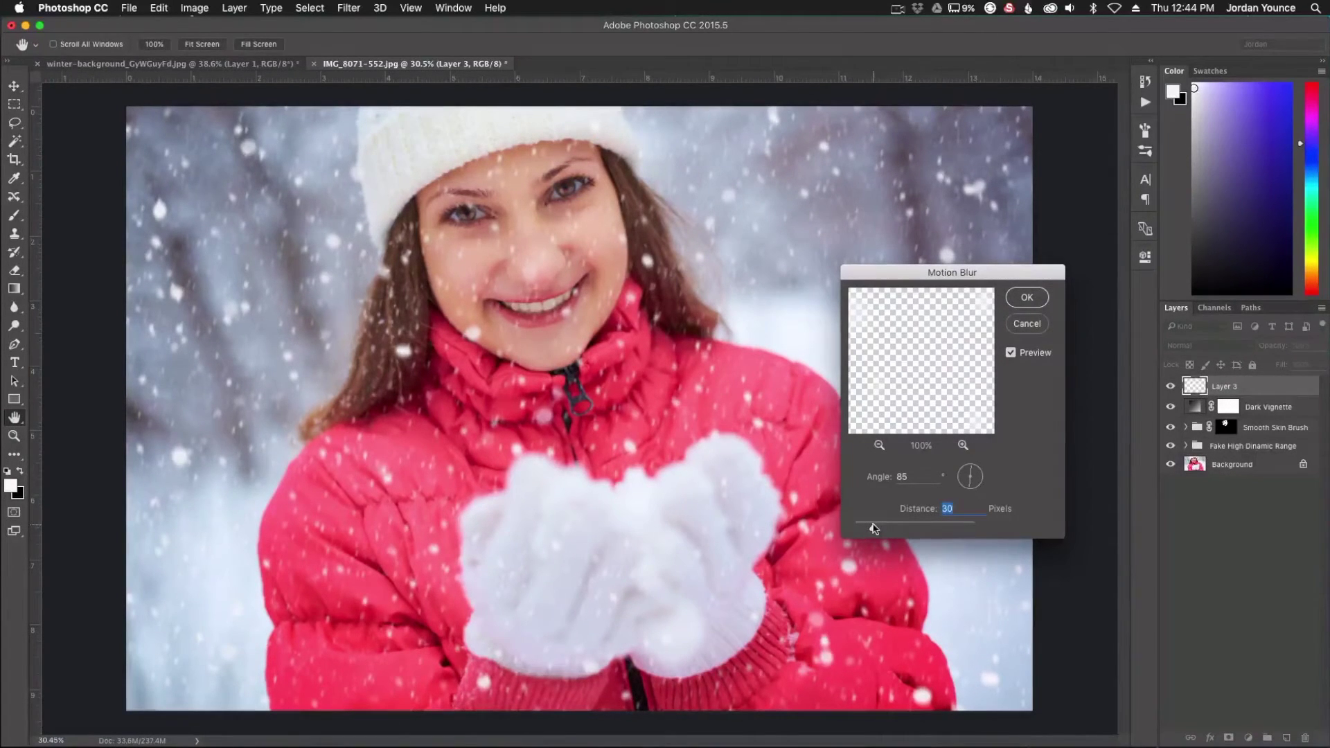
pyautogui.click(1030, 299)
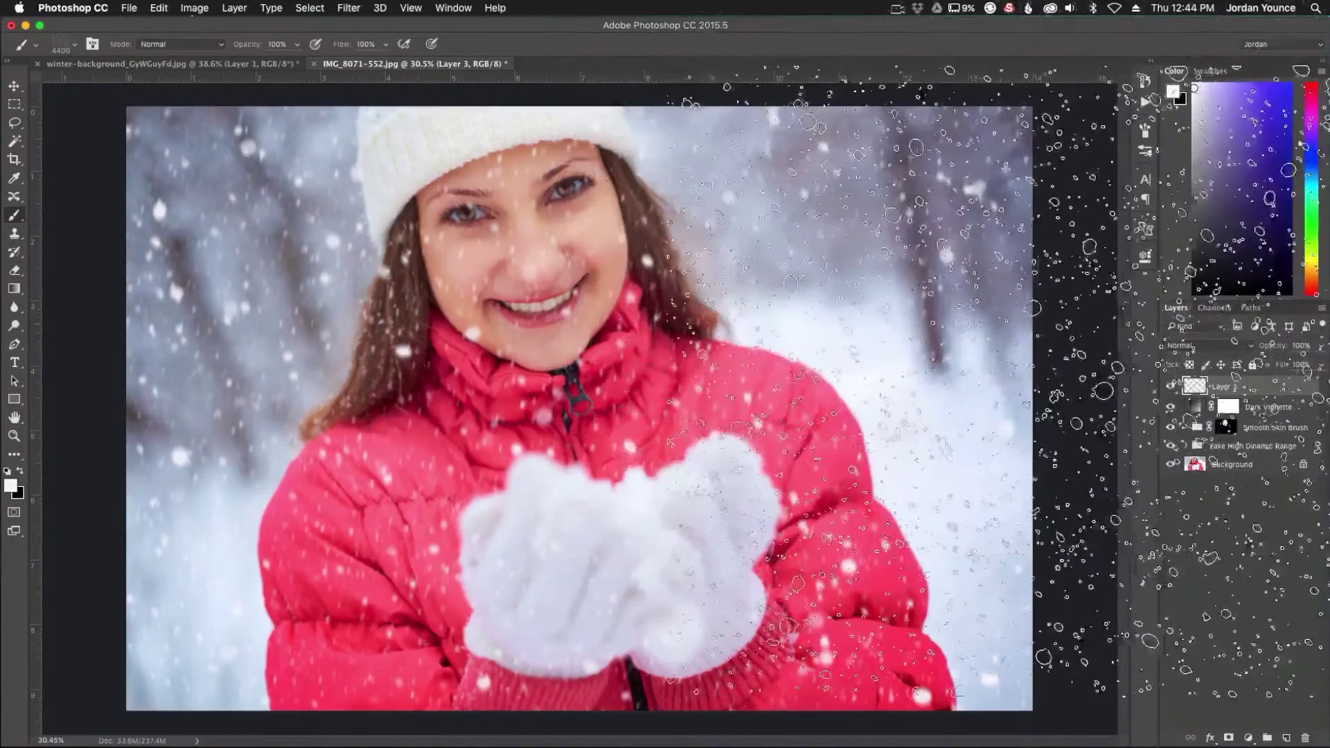
pyautogui.click(14, 88)
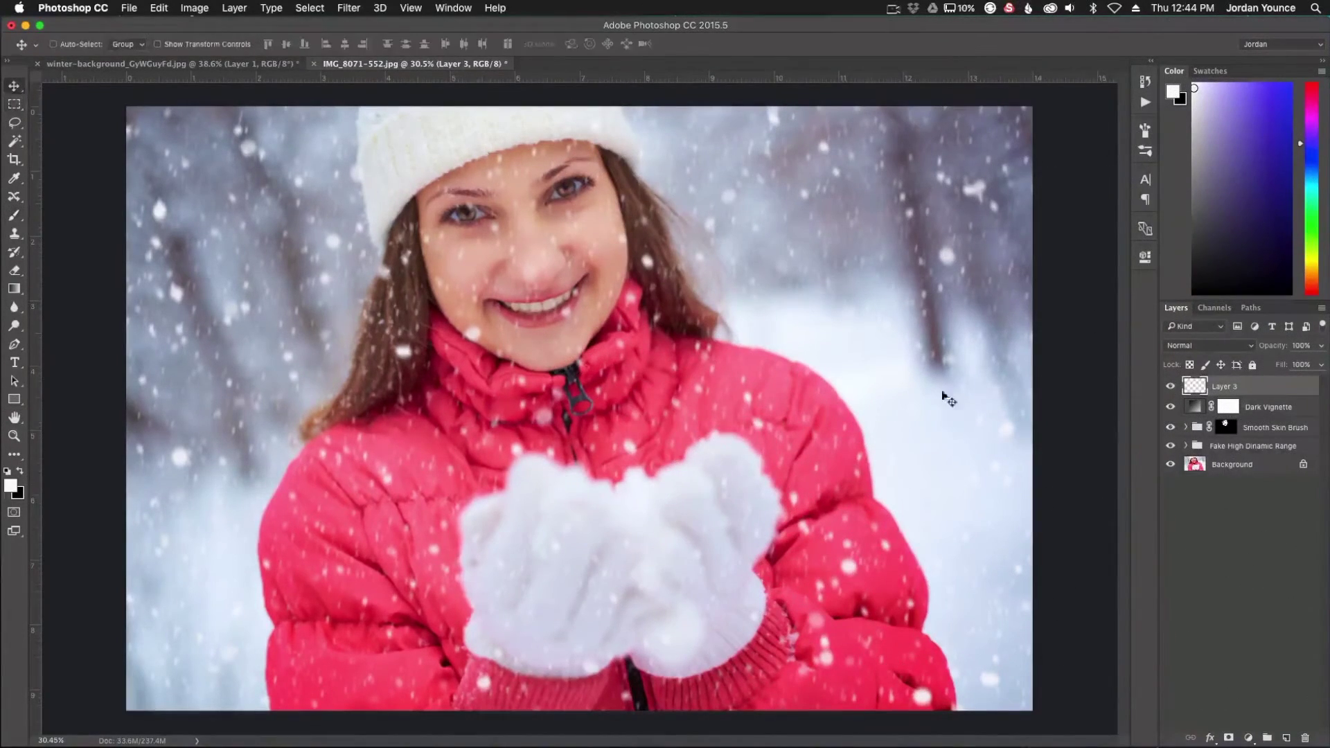
pyautogui.click(1176, 390)
# Show Layer 3 again, add a layer mask, and pick a soft round brush in black.
pyautogui.click(1176, 390)
pyautogui.click(1229, 739)
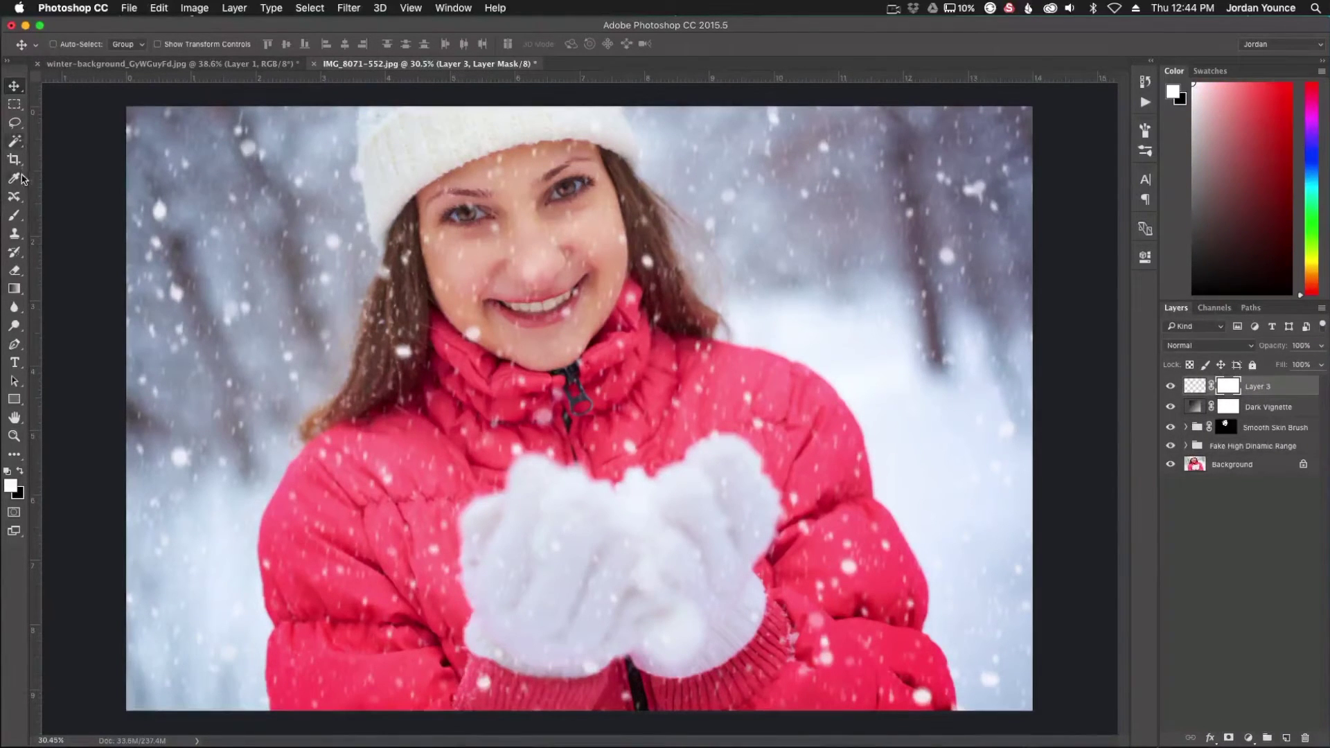
pyautogui.click(14, 215)
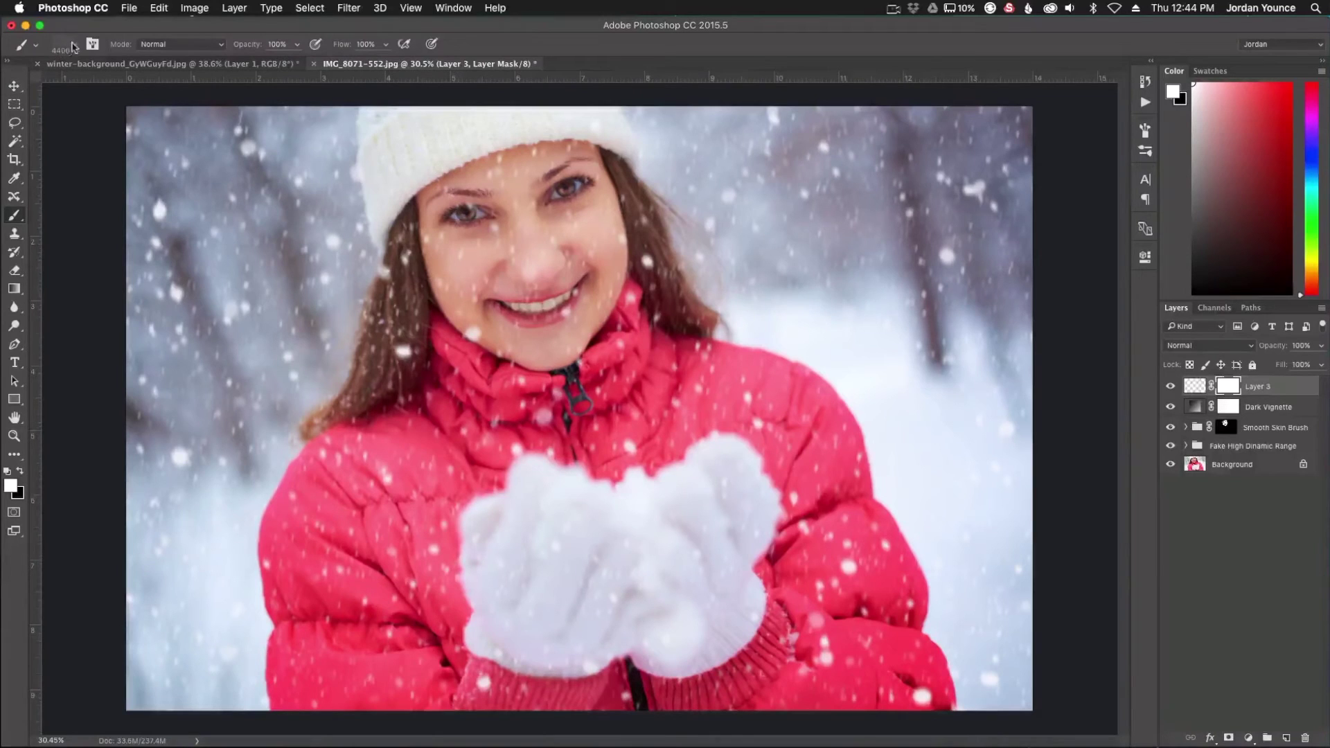
pyautogui.click(76, 46)
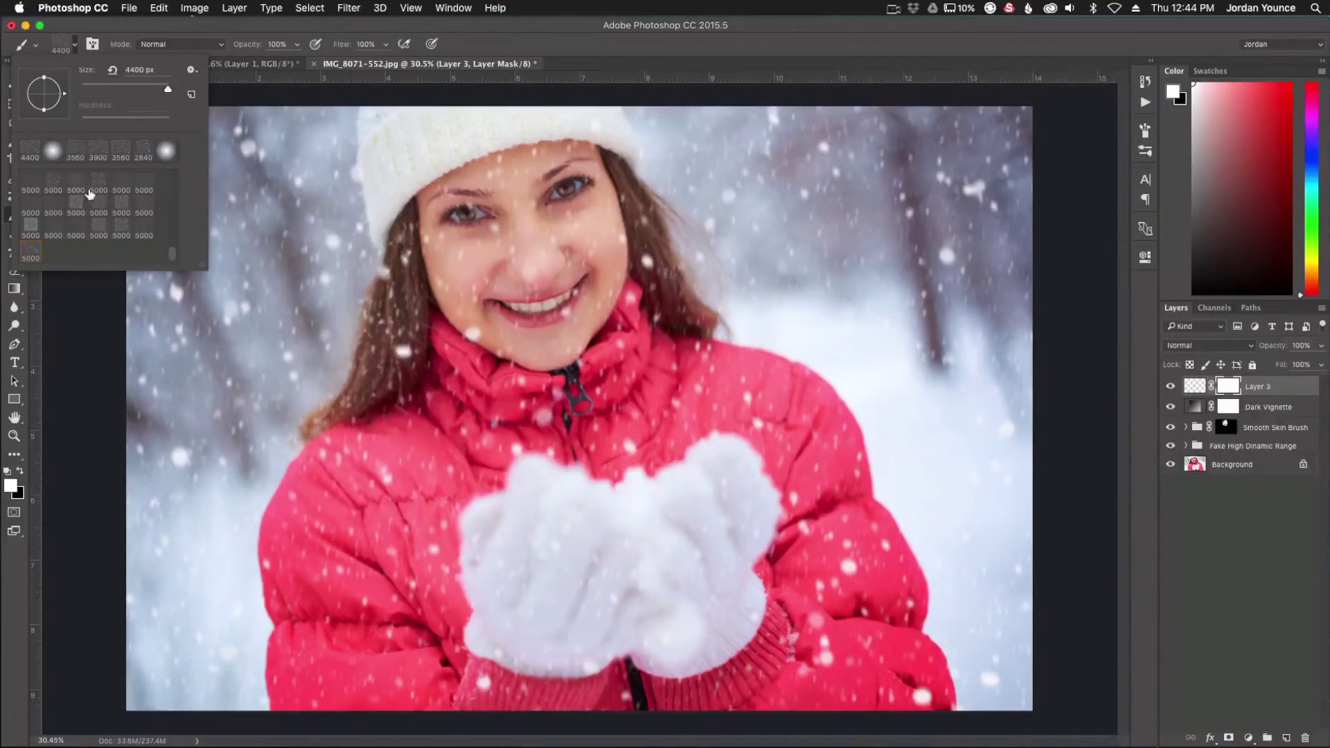
pyautogui.click(54, 158)
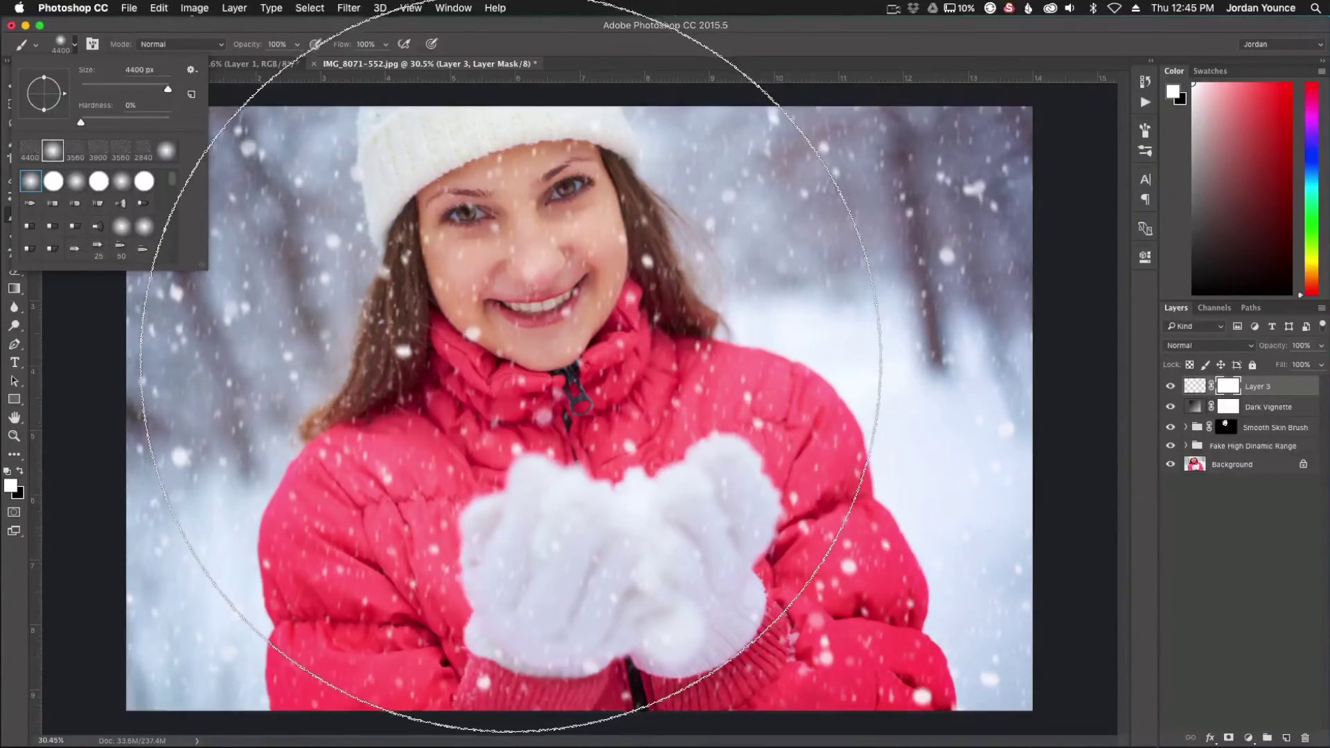
pyautogui.click(570, 345)
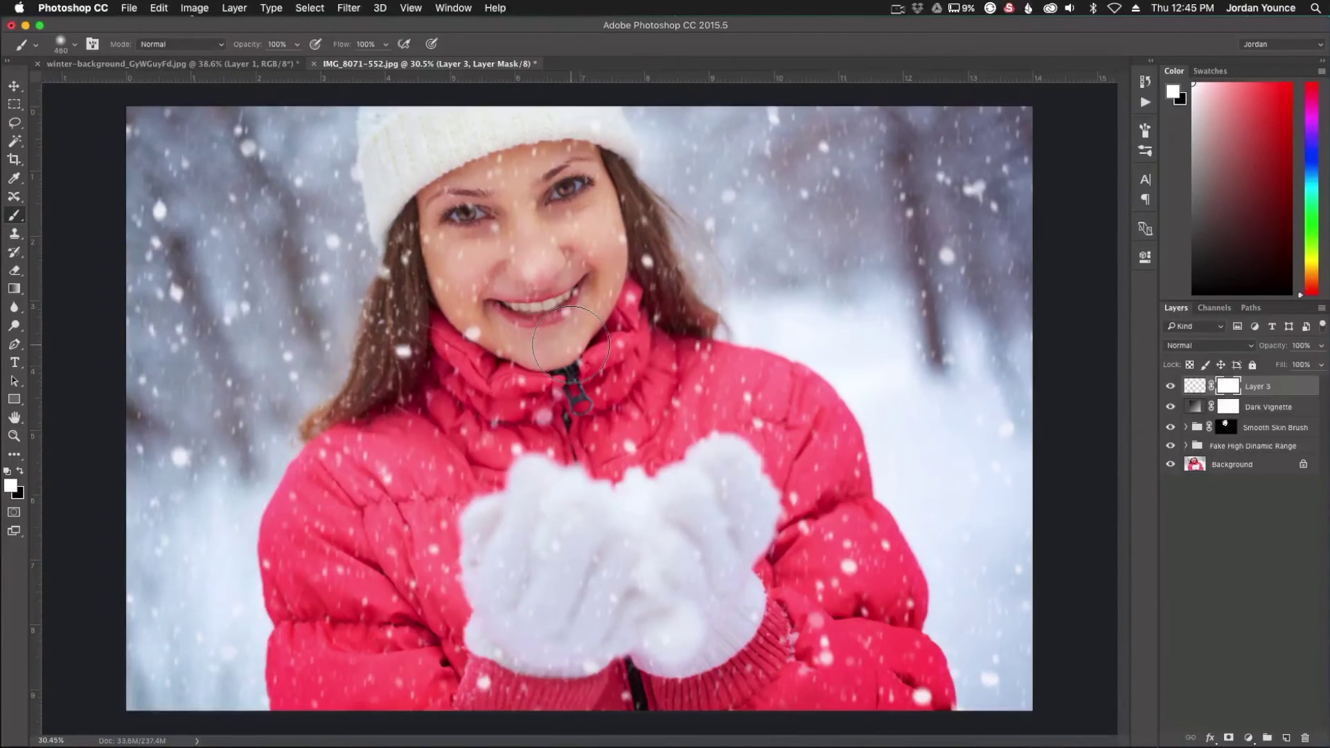
pyautogui.press('x')
# Test-mask the snow over the eye and nose, then restore it with white.
pyautogui.click(479, 218)
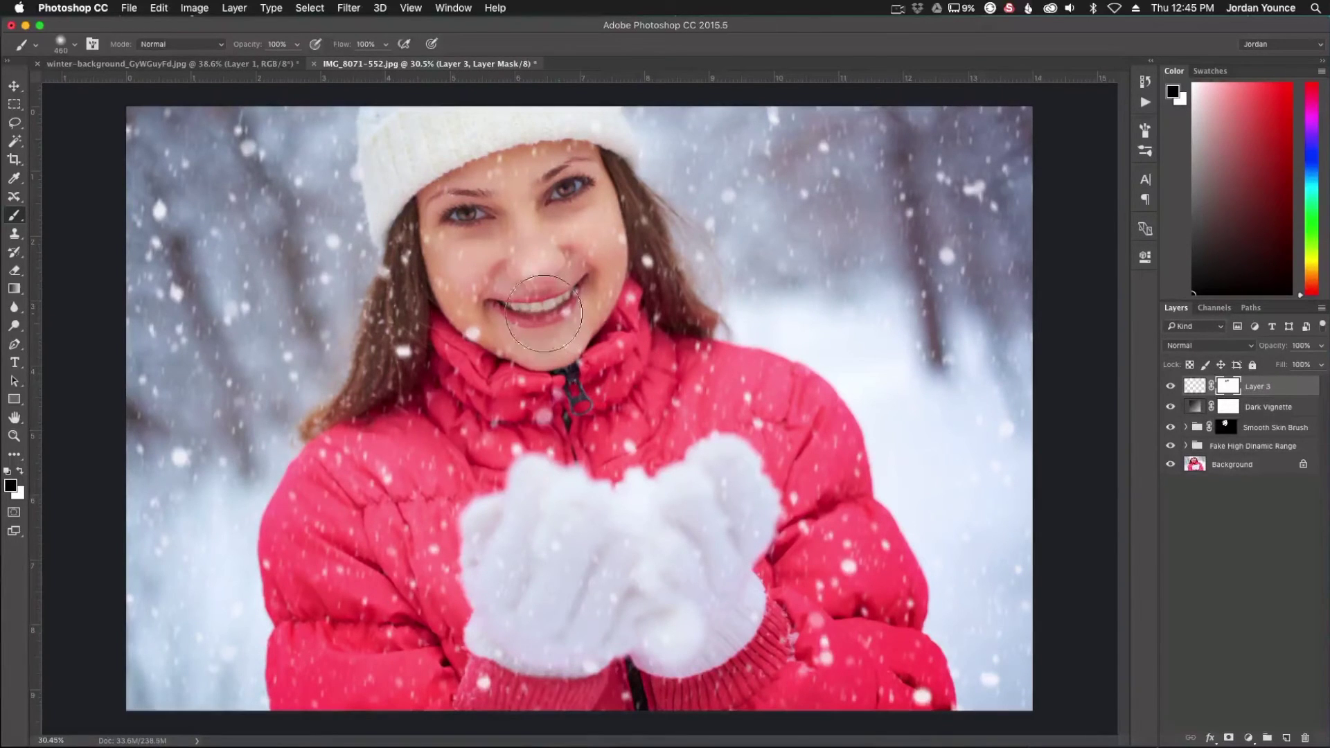
pyautogui.click(533, 244)
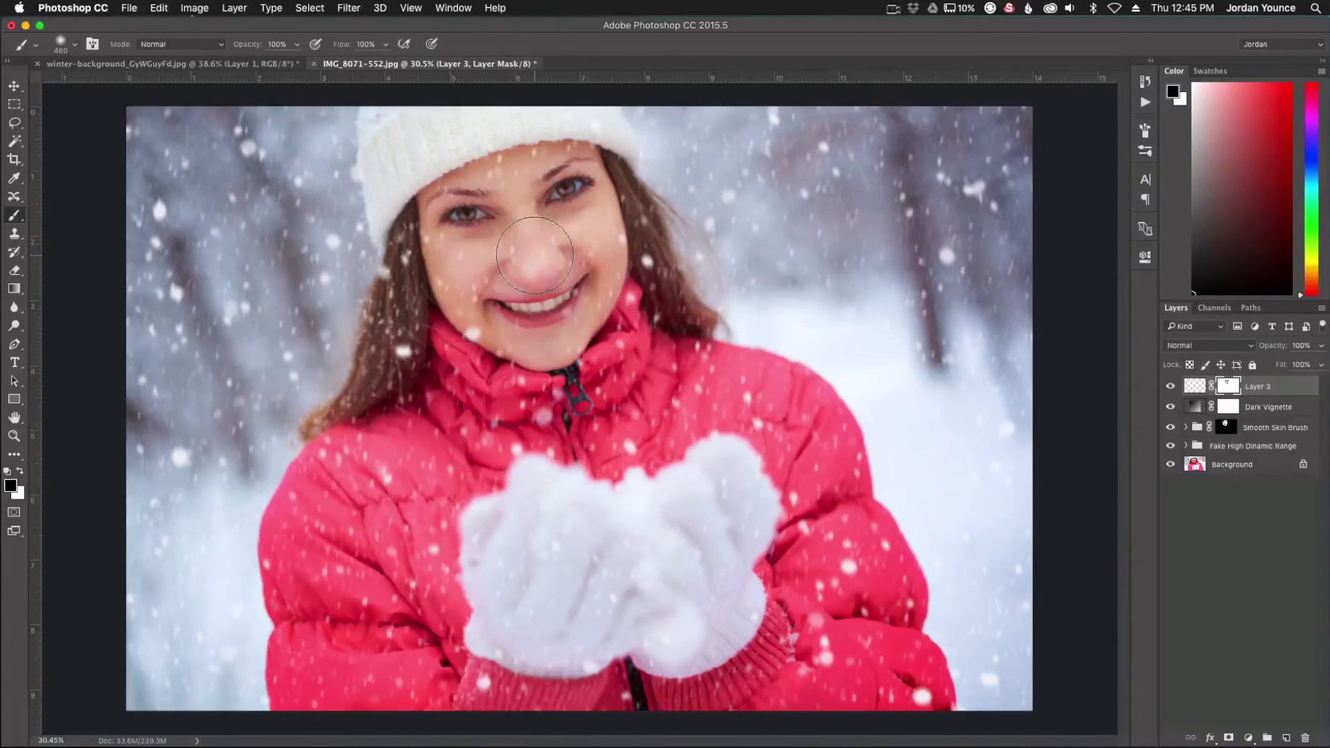
pyautogui.press('x')
pyautogui.moveTo(488, 210)
pyautogui.mouseDown()
pyautogui.moveTo(547, 240)
pyautogui.moveTo(503, 205)
pyautogui.moveTo(503, 309)
pyautogui.moveTo(577, 301)
pyautogui.moveTo(570, 212)
pyautogui.moveTo(509, 277)
pyautogui.moveTo(509, 246)
pyautogui.mouseUp()
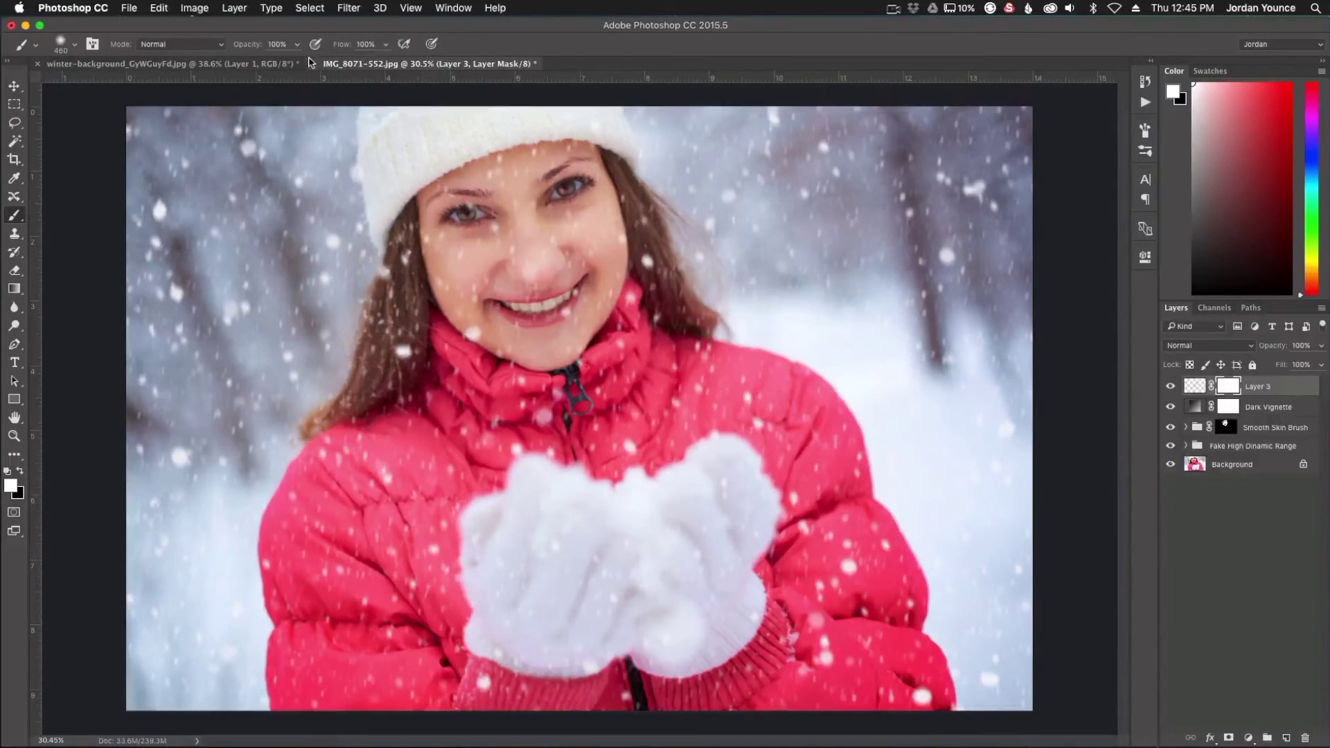
# At 62% opacity and 38% flow, paint black to fade snow from eye to chin.
pyautogui.moveTo(258, 45); pyautogui.dragTo(229, 45)
pyautogui.moveTo(347, 47); pyautogui.dragTo(326, 46)
pyautogui.press('x')
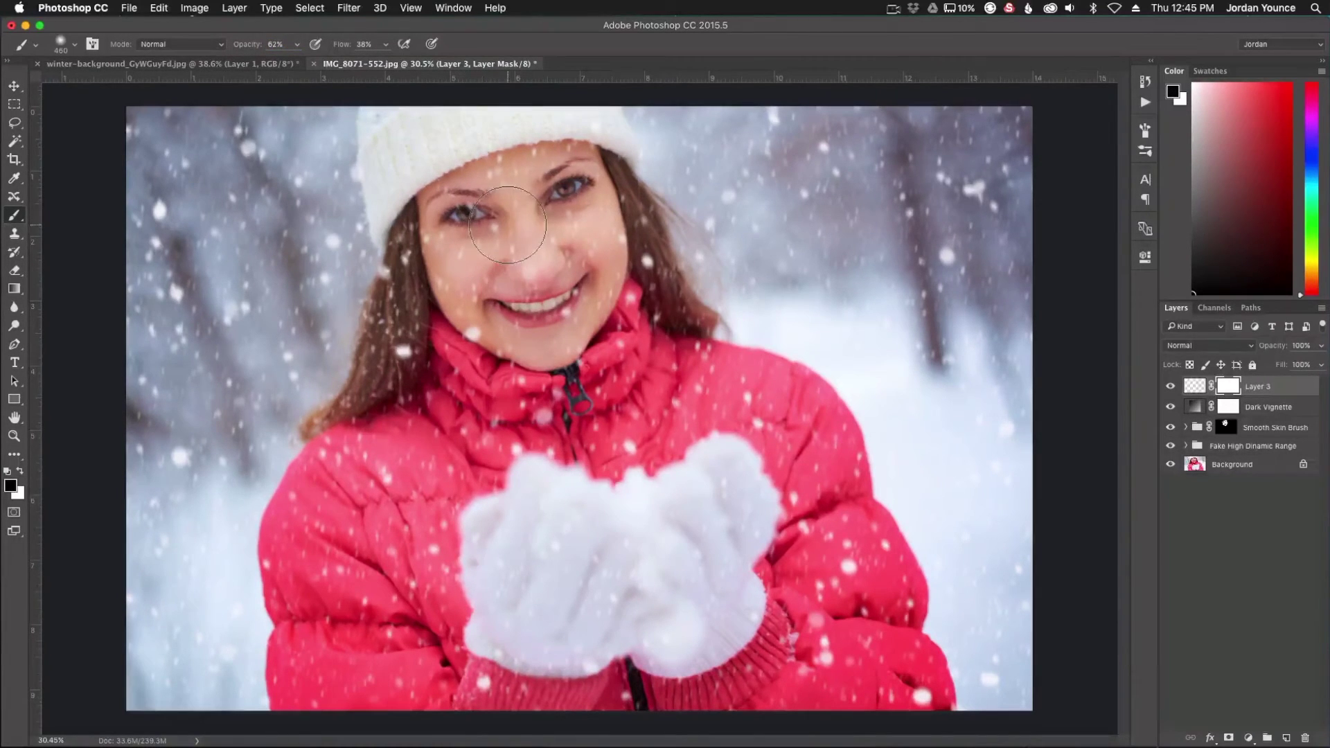
pyautogui.moveTo(496, 223)
pyautogui.mouseDown()
pyautogui.moveTo(488, 263)
pyautogui.moveTo(535, 185)
pyautogui.moveTo(564, 309)
pyautogui.moveTo(503, 295)
pyautogui.moveTo(573, 328)
pyautogui.mouseUp()
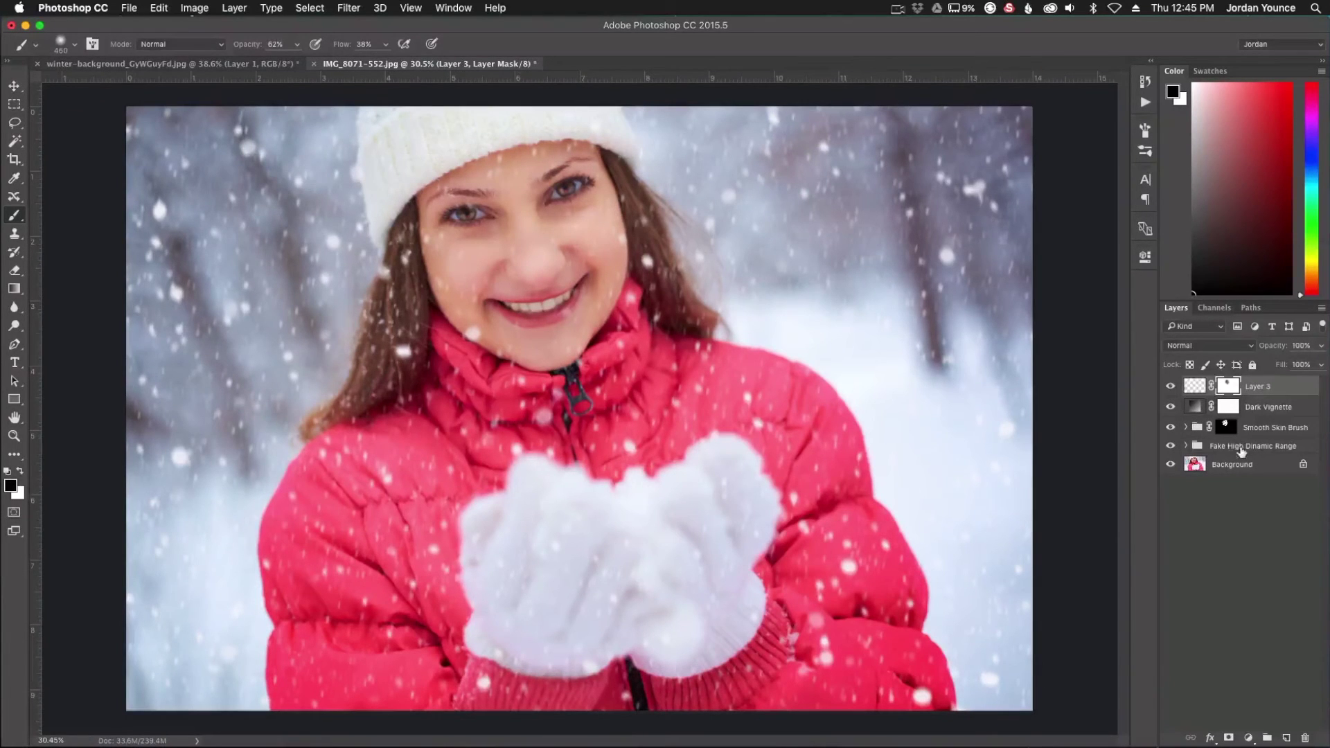
pyautogui.keyDown('shift'); pyautogui.click(1241, 448); pyautogui.keyUp('shift')
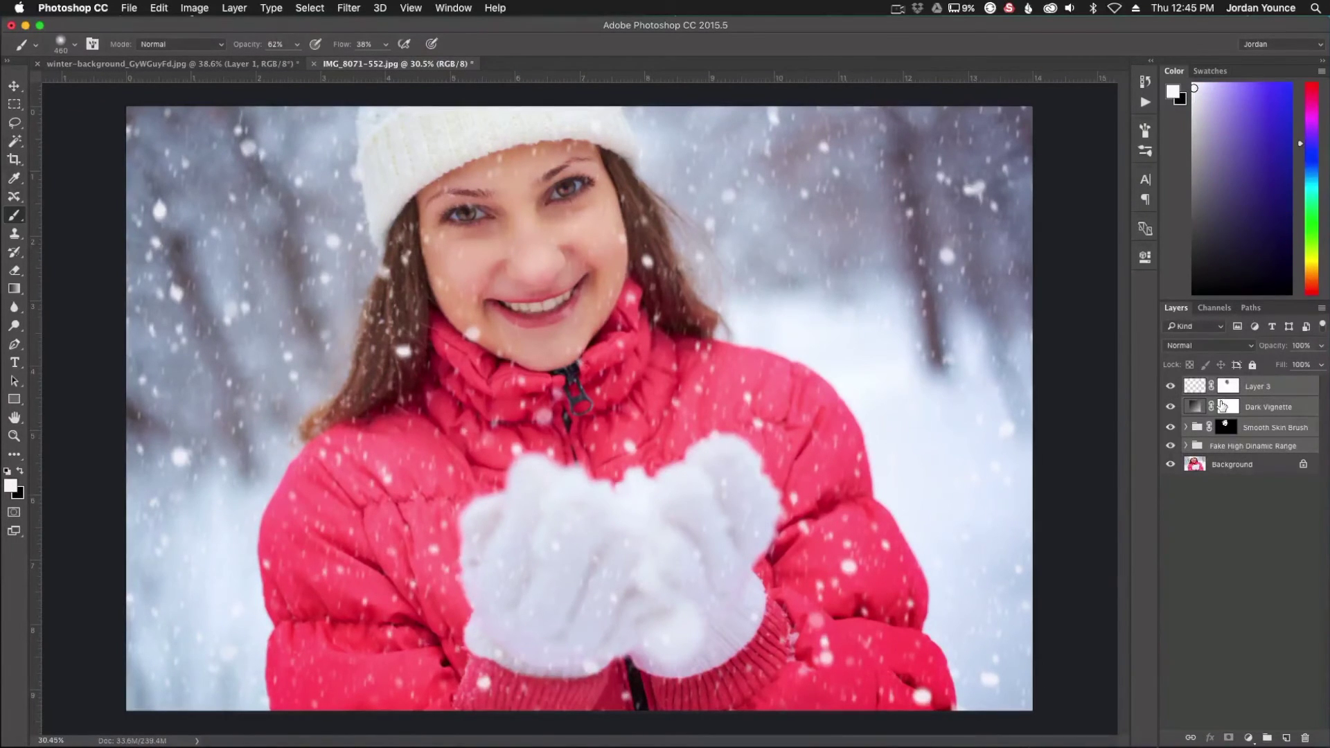
# Group the selected layers into Group 1 with Cmd+G and compare it hidden and shown.
pyautogui.press('super+g')
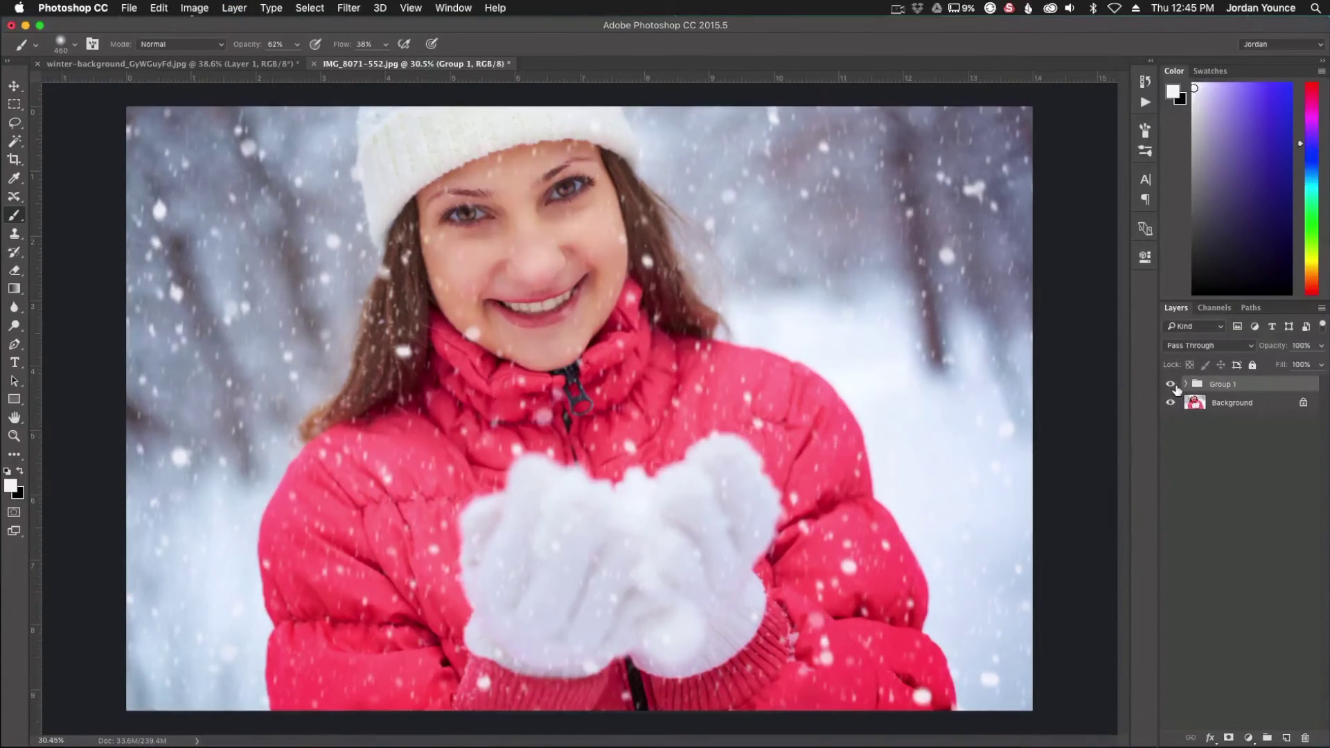
pyautogui.click(1171, 384)
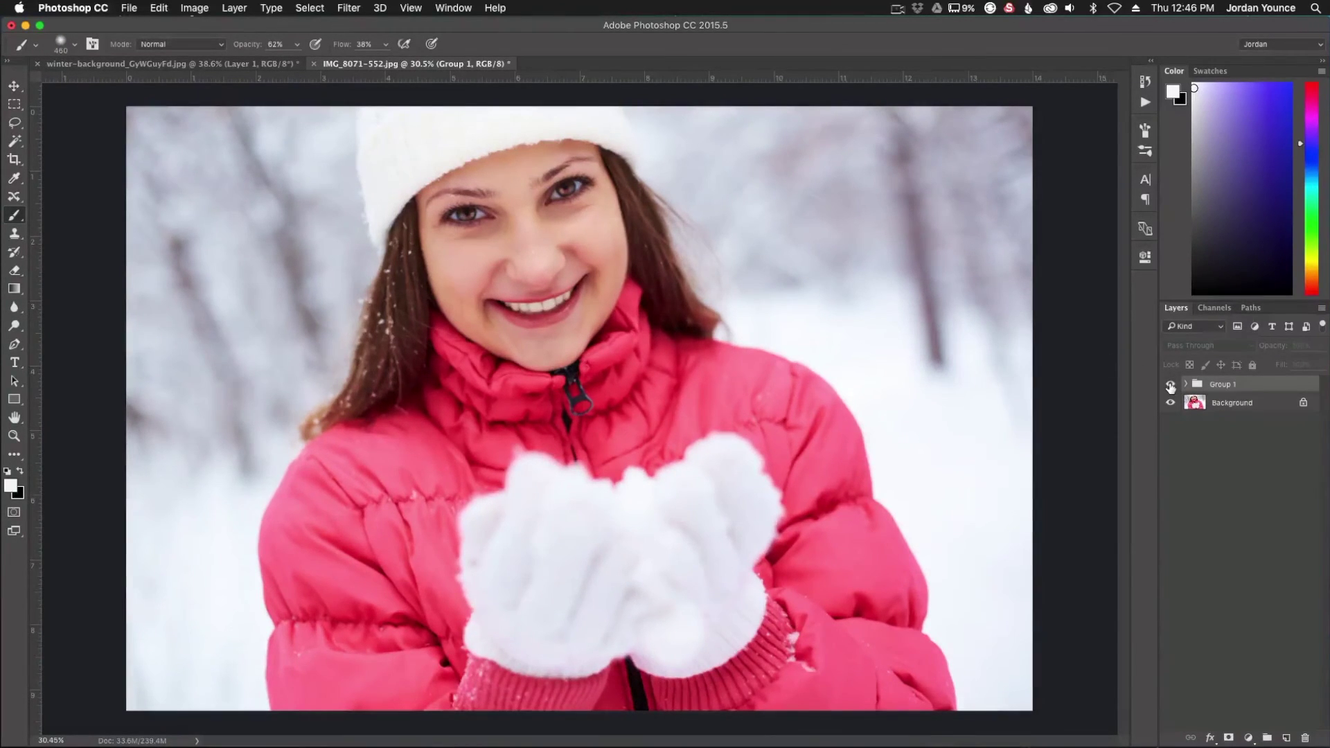
pyautogui.click(1171, 384)
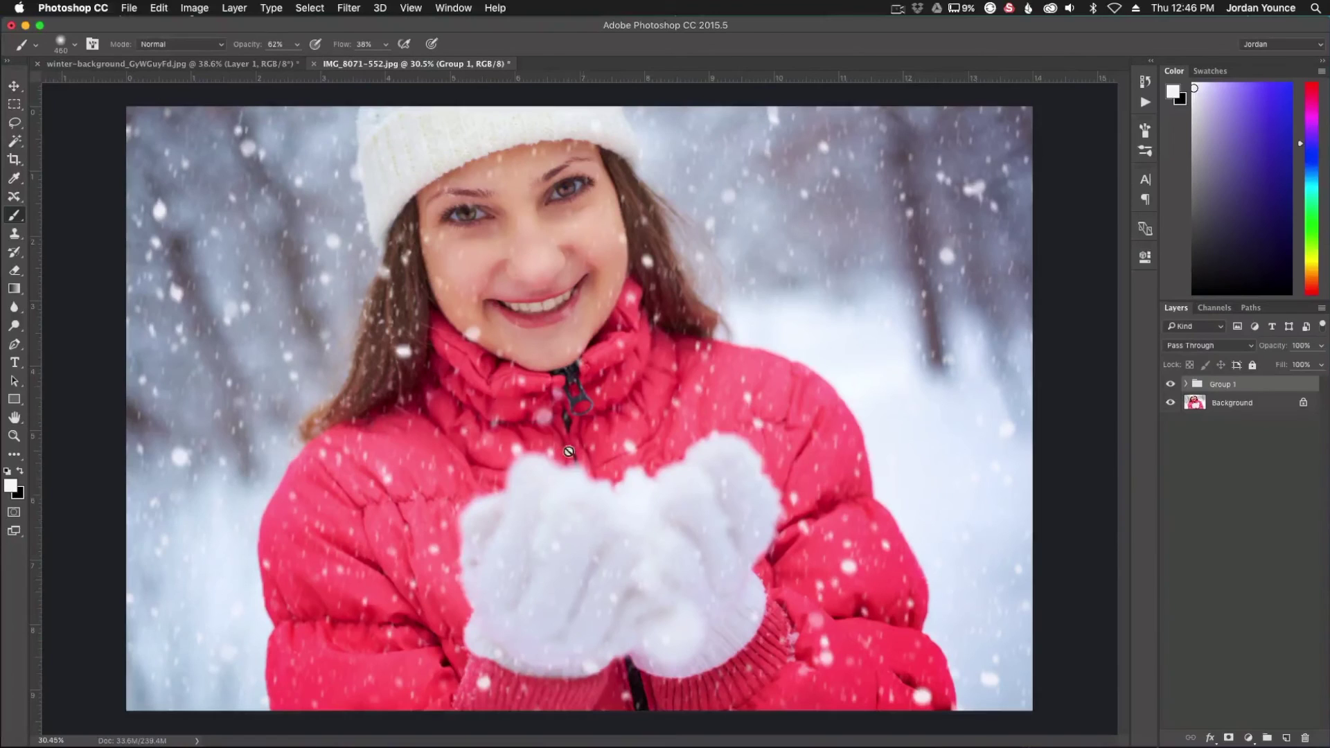